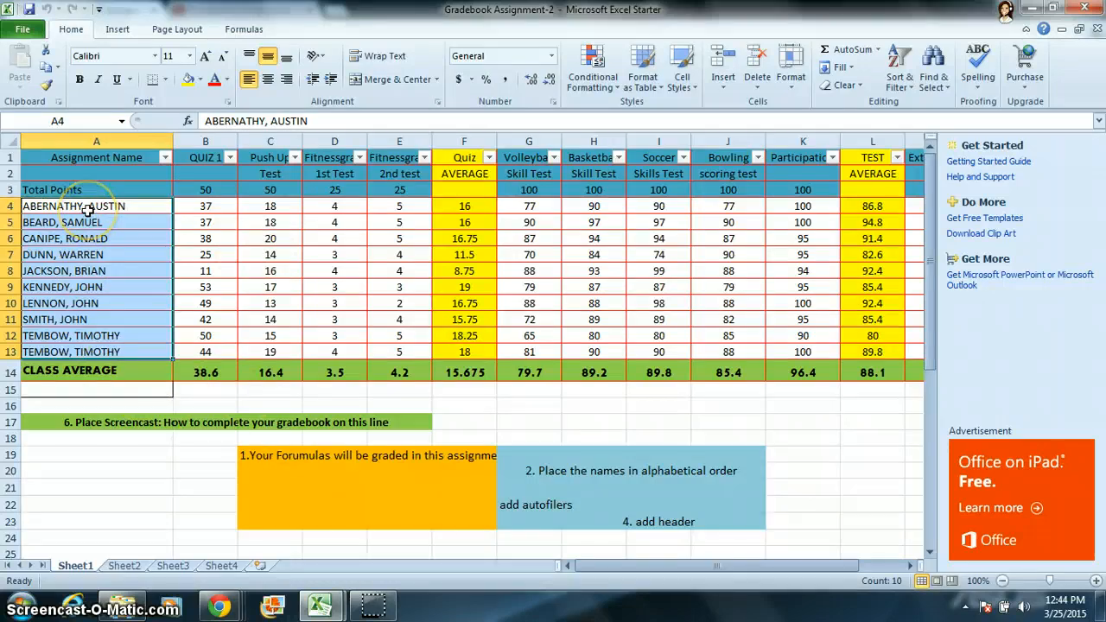
Sort the student names in A4:A13 from Z to A, continuing with the current selection only
left_click(87, 210)
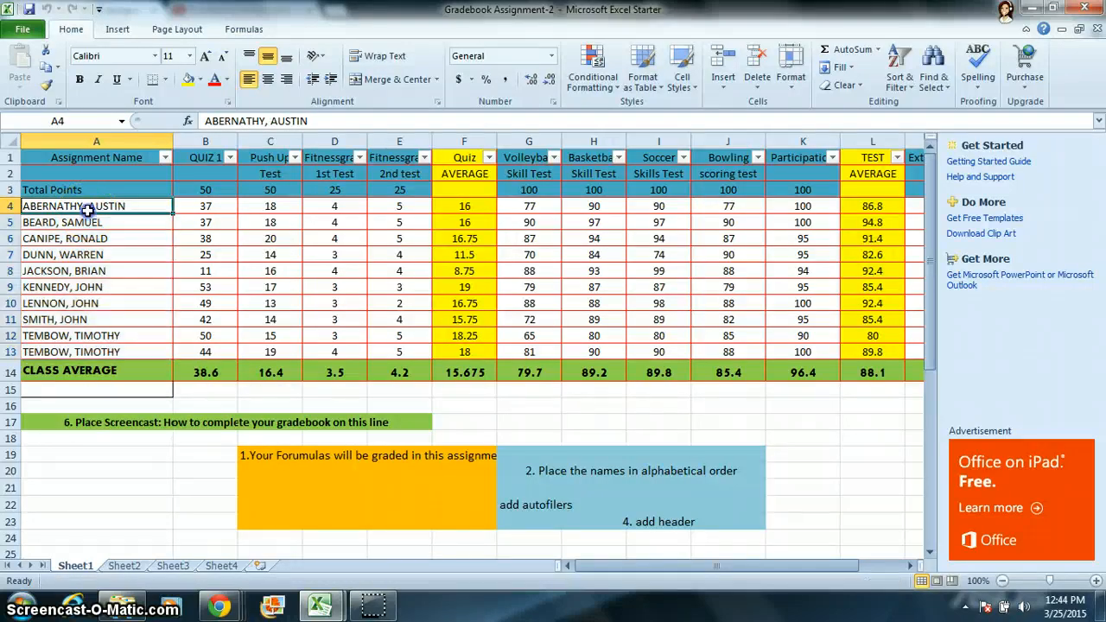
left_click_drag(87, 210, 70, 346)
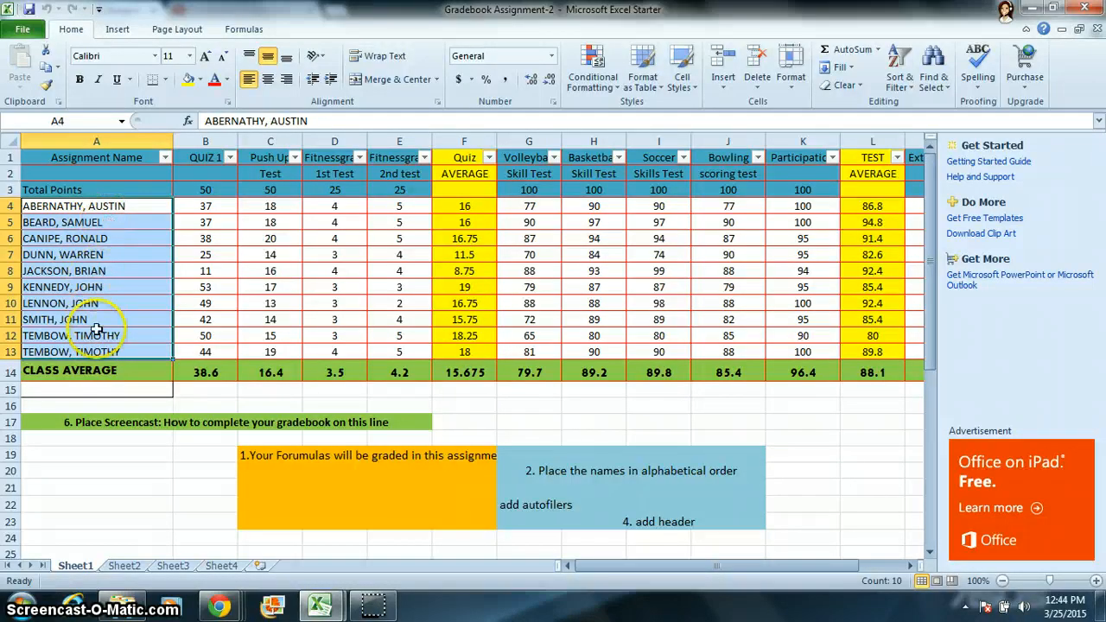
left_click(915, 86)
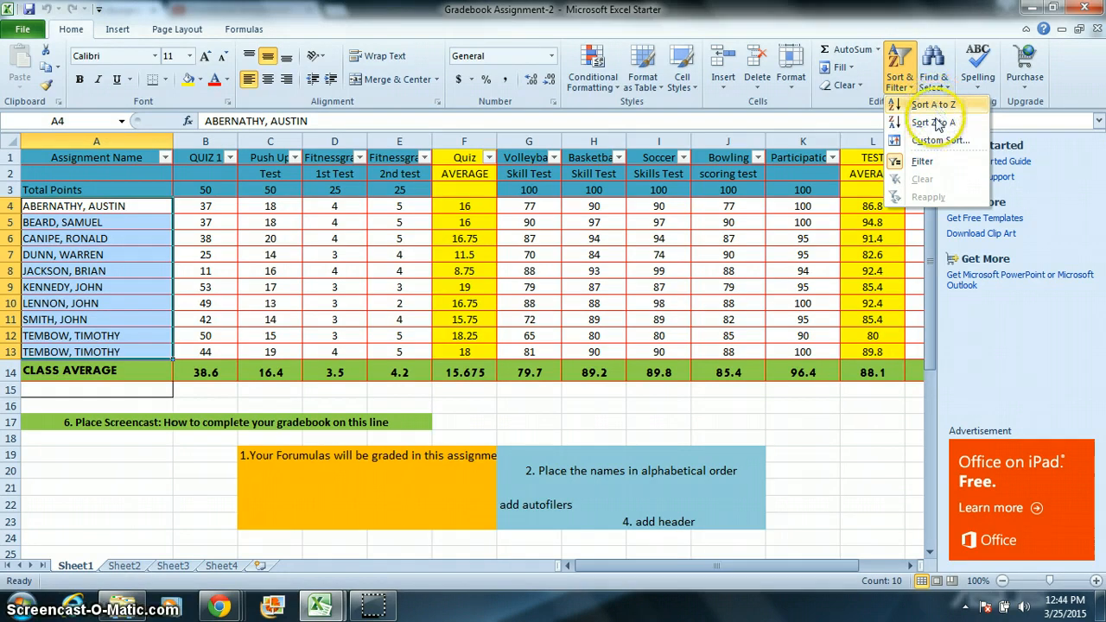
left_click(938, 125)
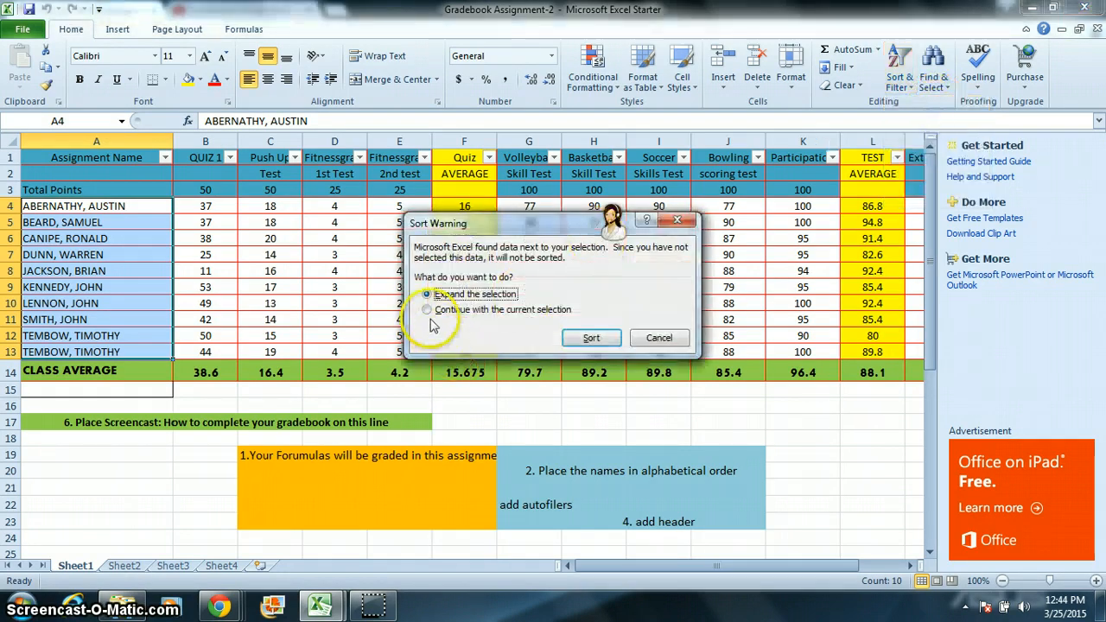
left_click(429, 311)
left_click(591, 338)
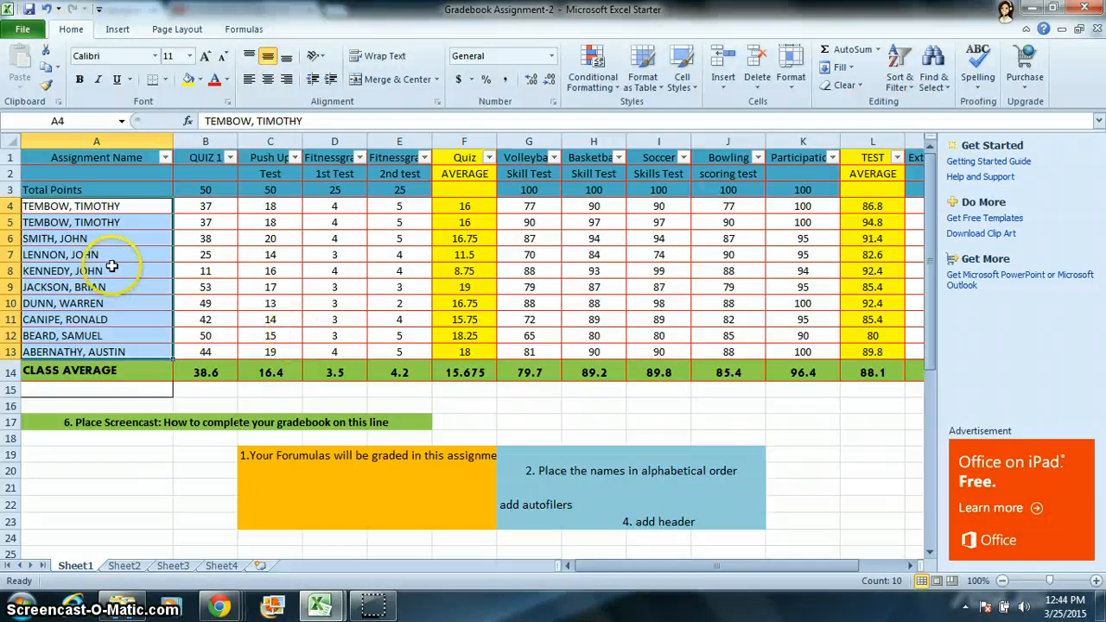
Sort the selected student names from A to Z, continuing with the current selection only
left_click(903, 83)
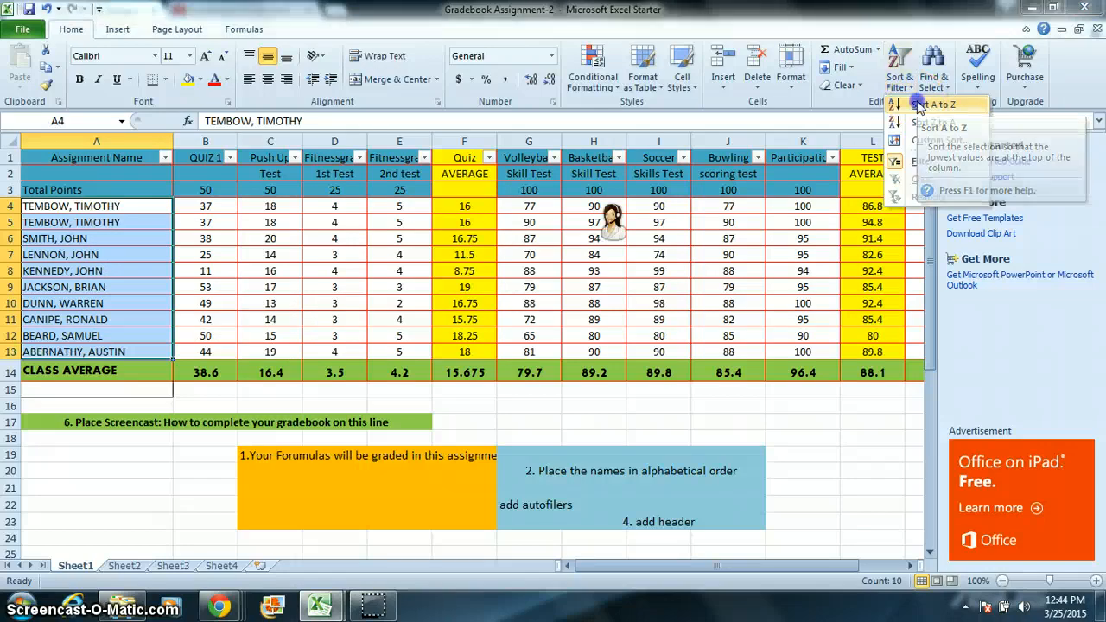
left_click(920, 105)
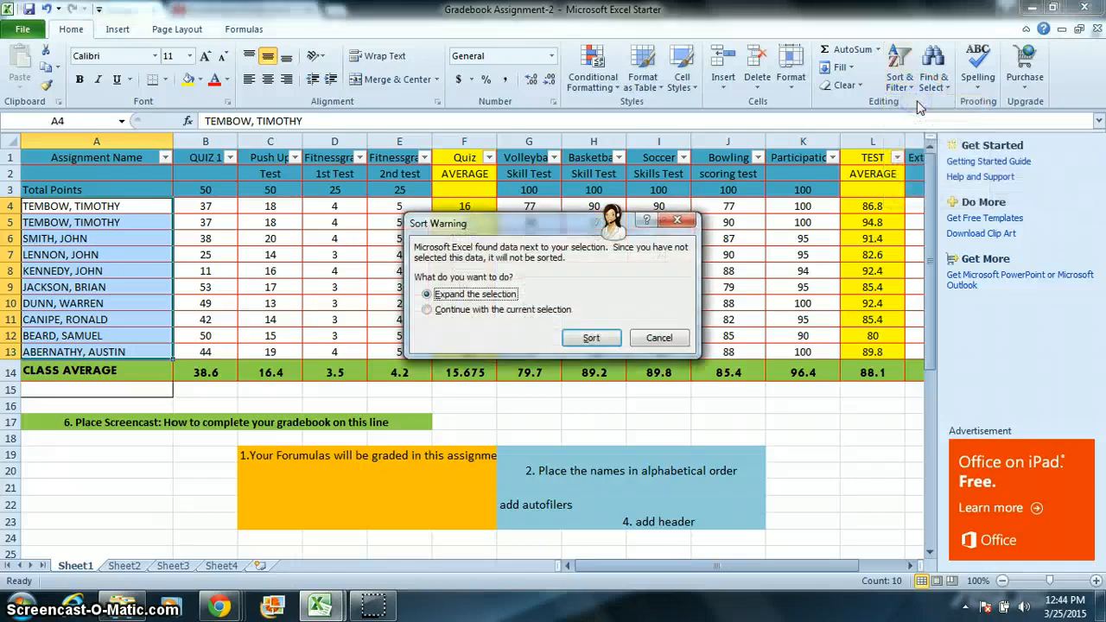
left_click(427, 310)
left_click(593, 337)
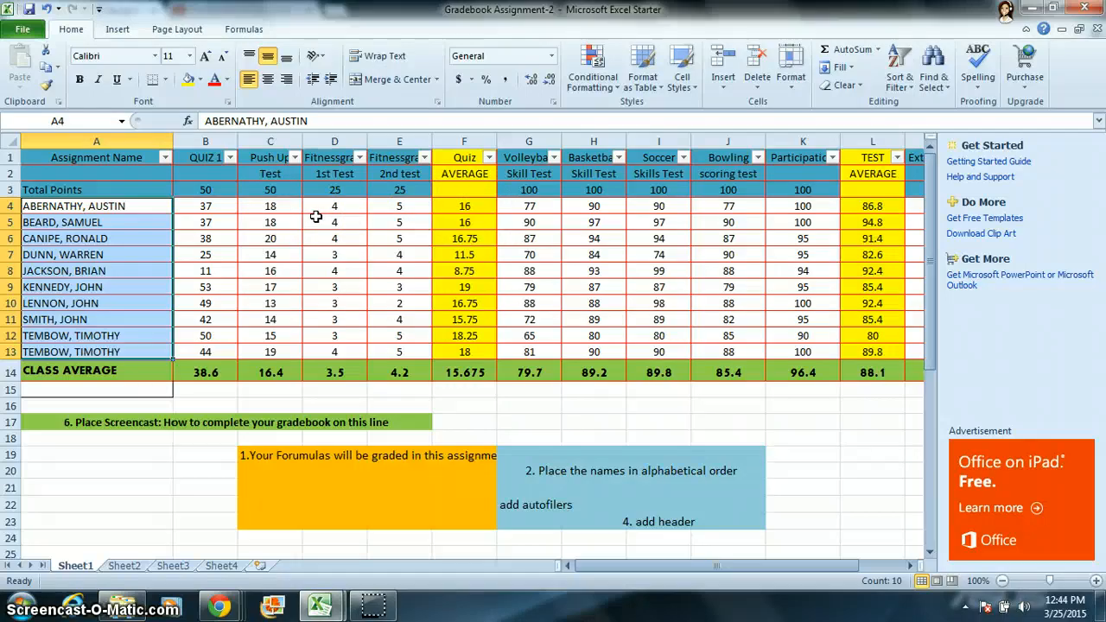
View the AutoSum functions for the first student's scores in B4:E4, and select the remaining students' scores in B5:E13
left_click(197, 210)
left_click_drag(228, 208, 397, 208)
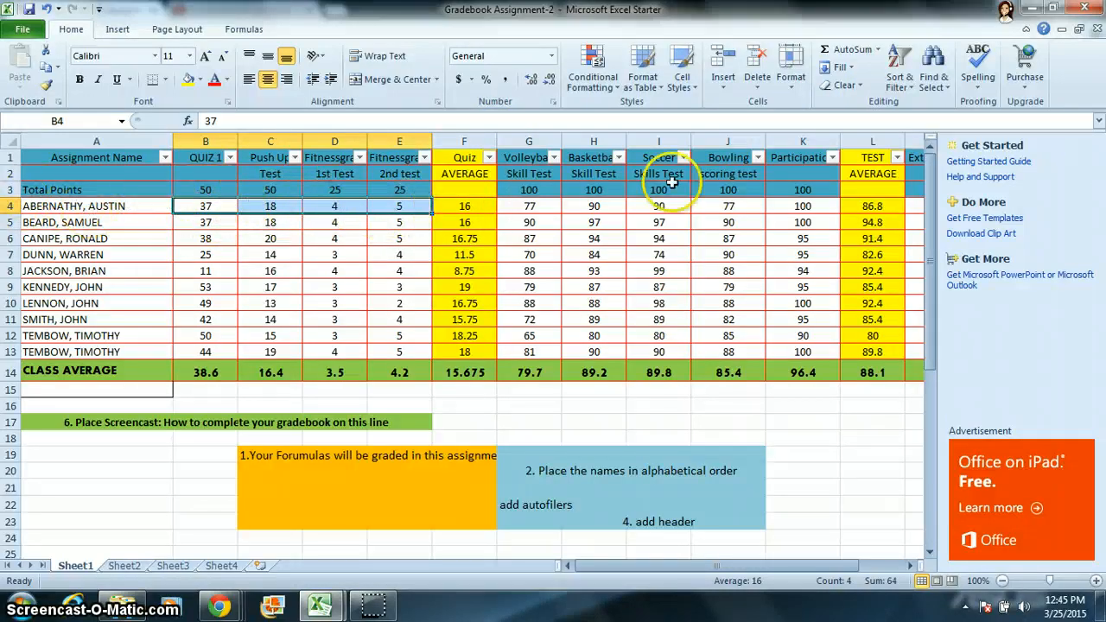
left_click(880, 51)
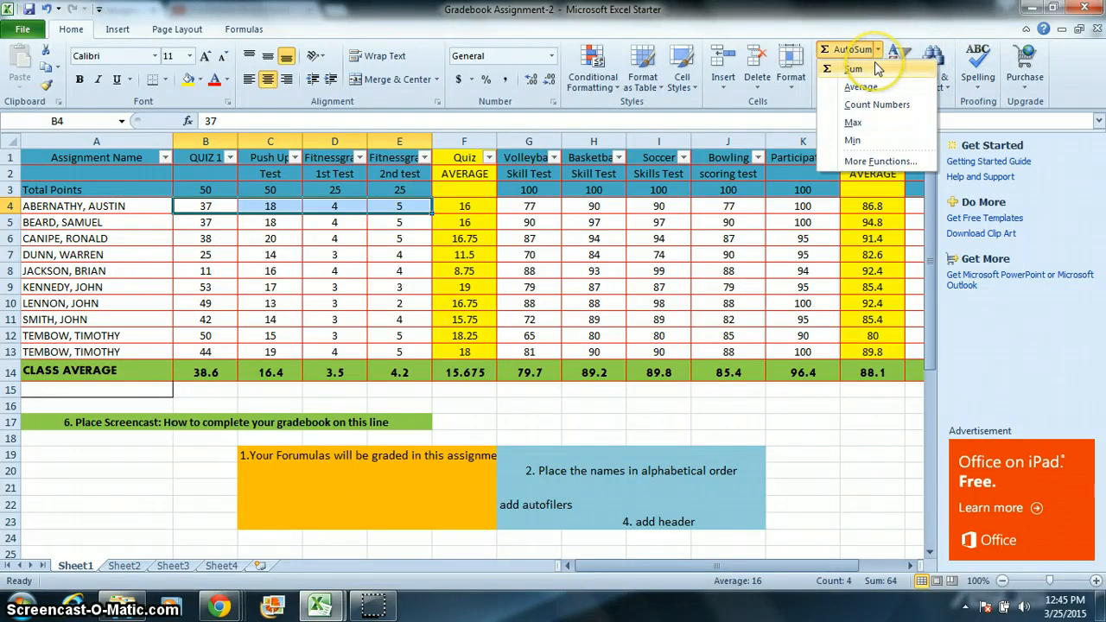
left_click(265, 222)
left_click_drag(223, 223, 436, 349)
left_click_drag(419, 225, 407, 345)
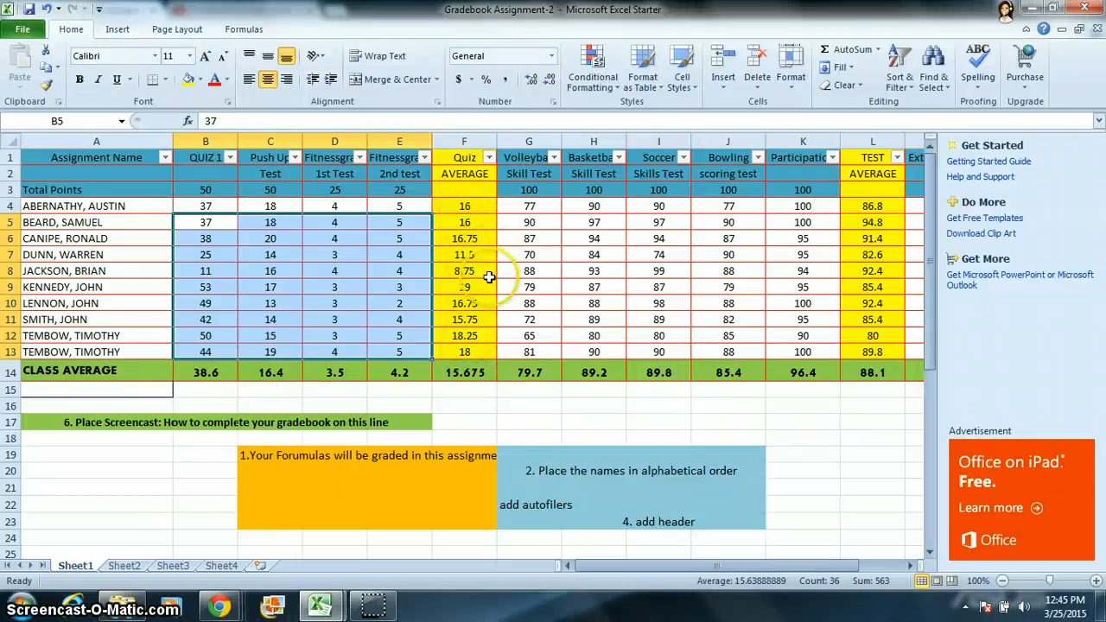
Select the skill test and participation scores in row 4, and view the AutoSum functions for G5:L5
right_click(527, 207)
left_click(529, 207)
left_click(528, 221)
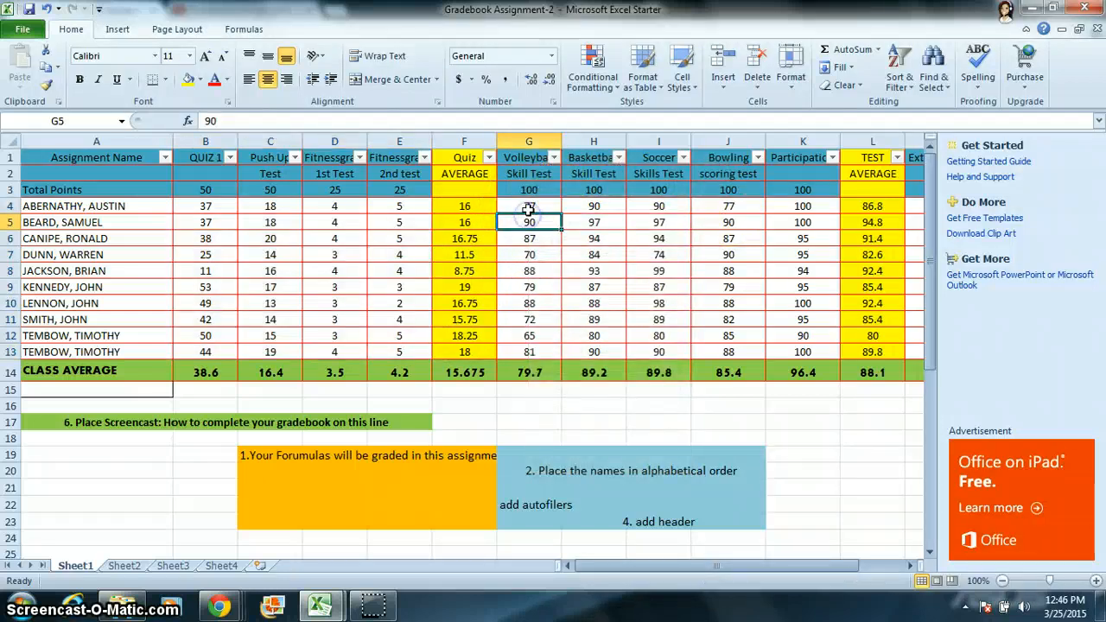
left_click_drag(528, 209, 771, 201)
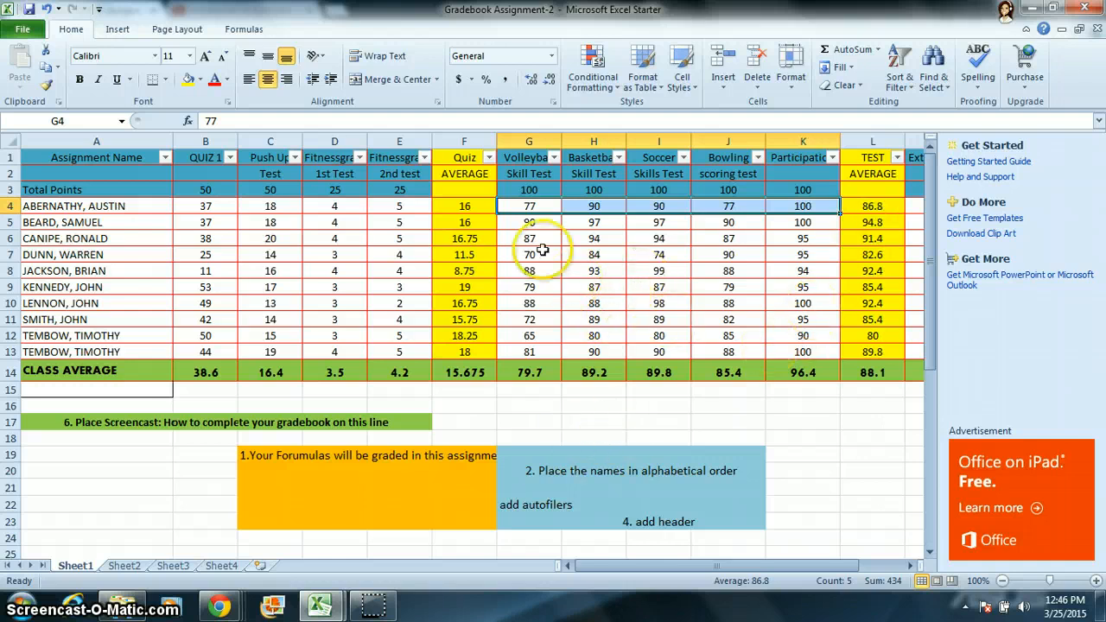
left_click_drag(528, 220, 814, 229)
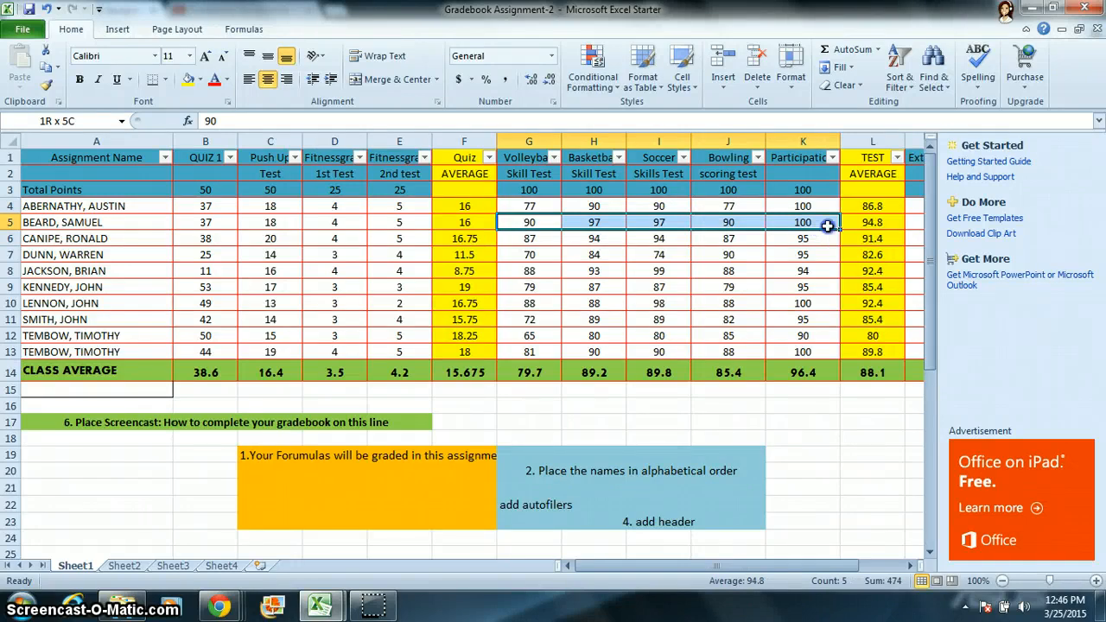
left_click_drag(831, 224, 845, 224)
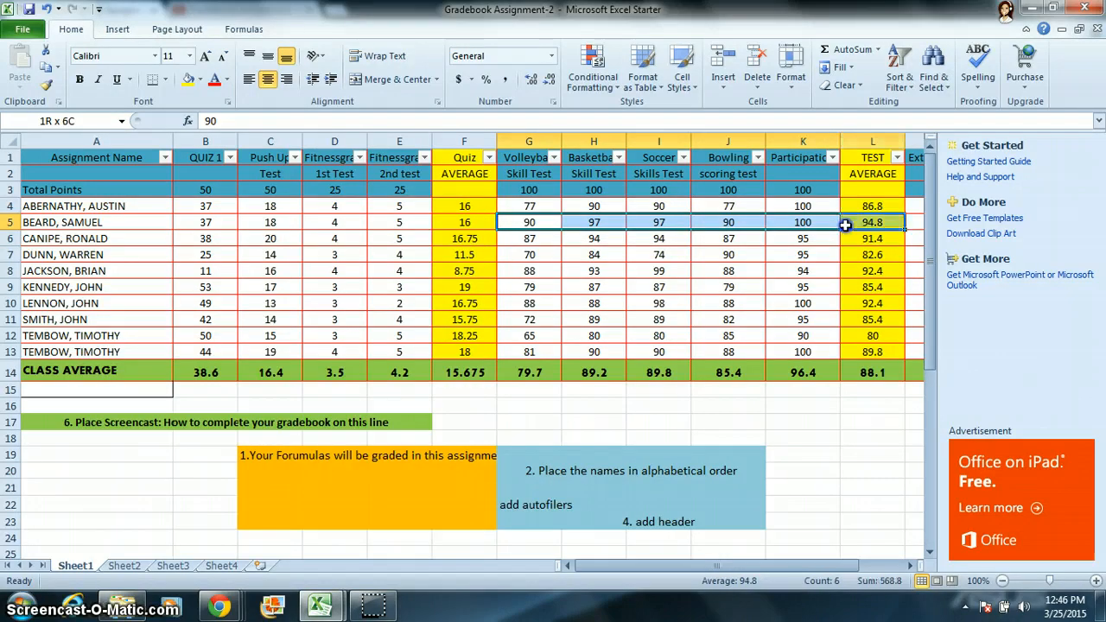
left_click(878, 50)
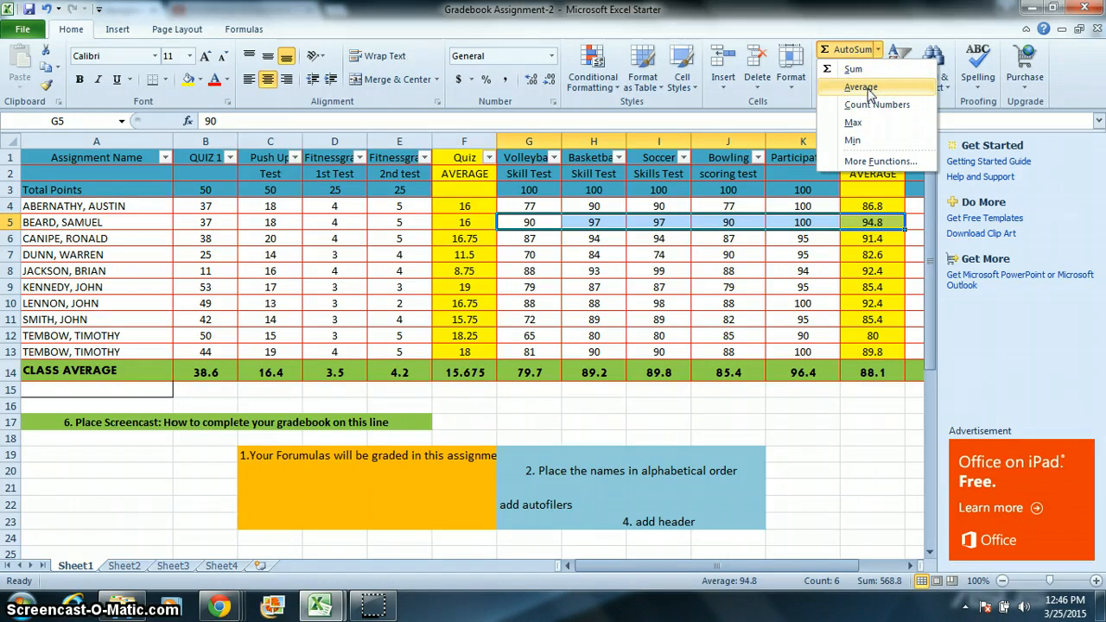
Clear the first student's GPA in cell O4 and enter 80% instead
left_click_drag(605, 567, 671, 584)
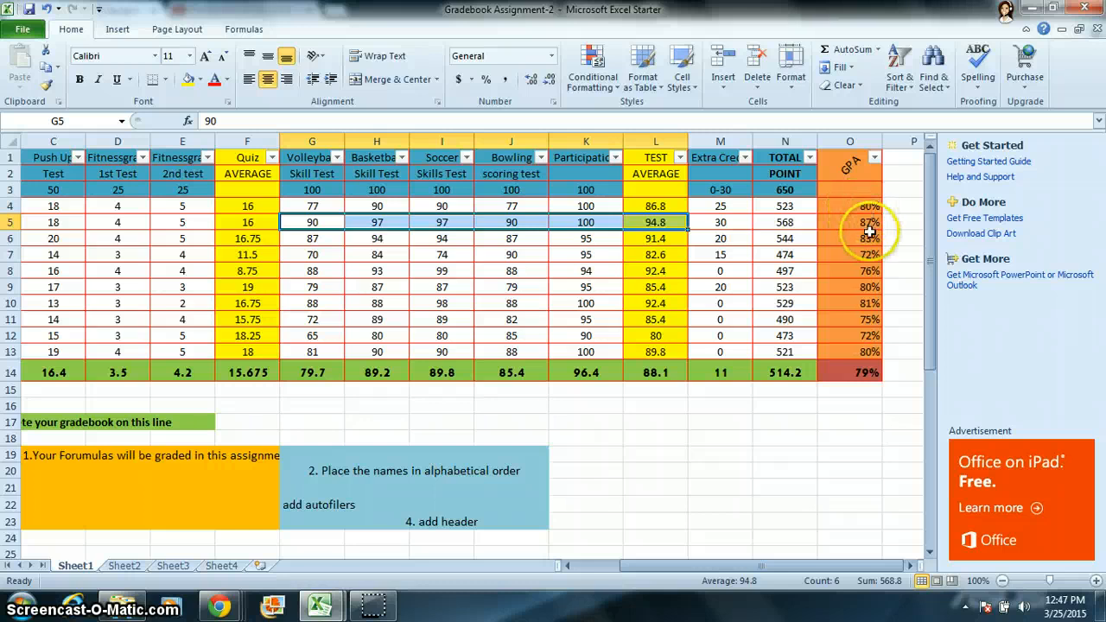
left_click(851, 207)
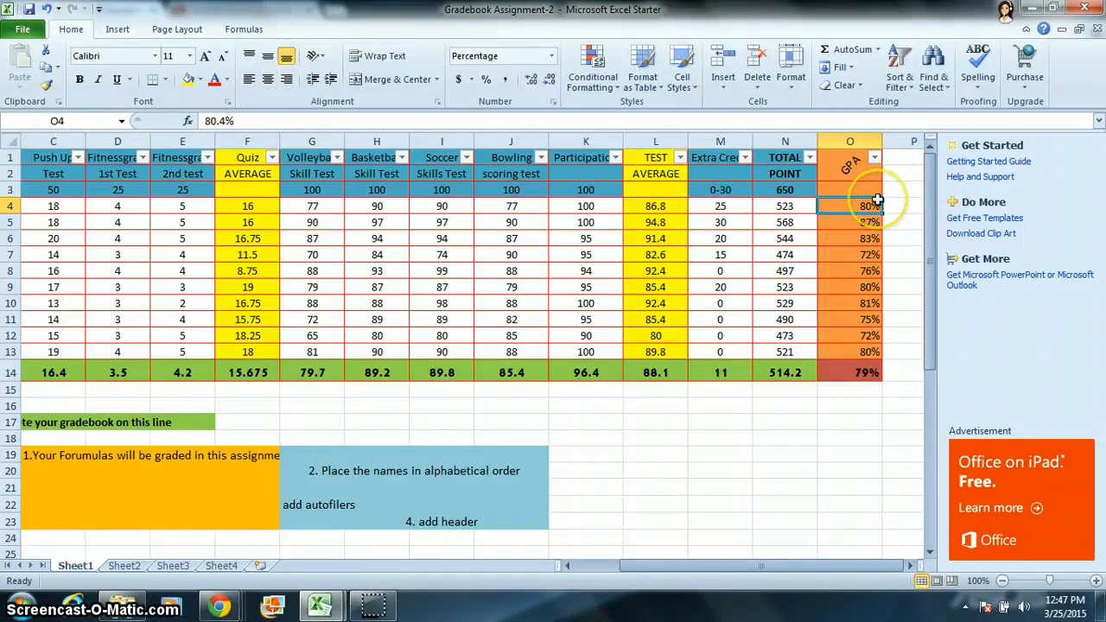
scroll(877, 199, "right", 2)
key("BackSpace")
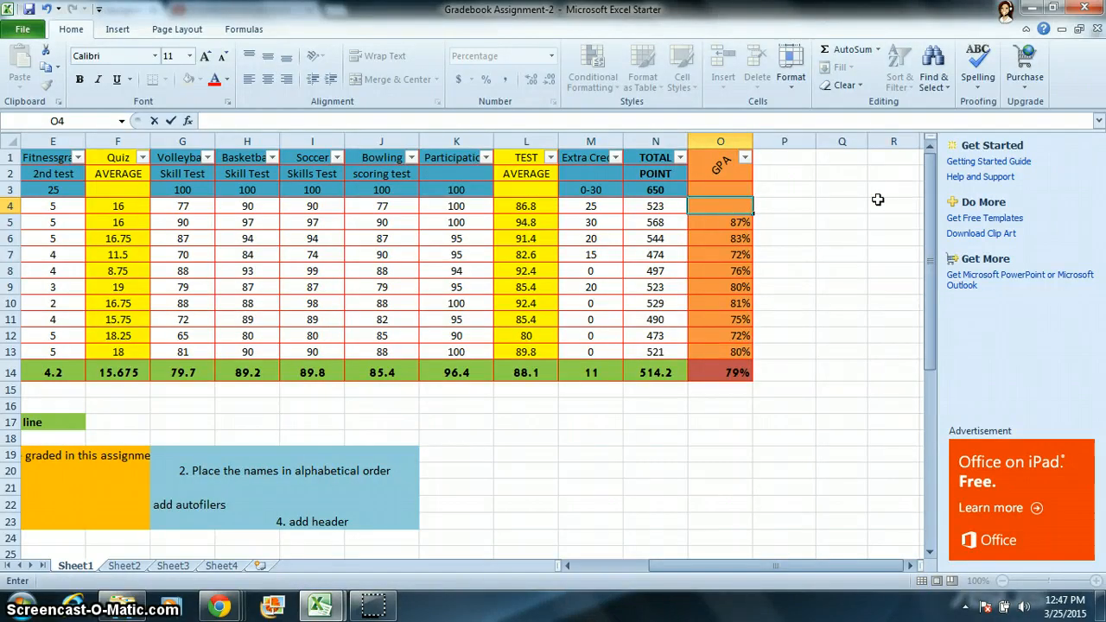
key("Up")
key("Down")
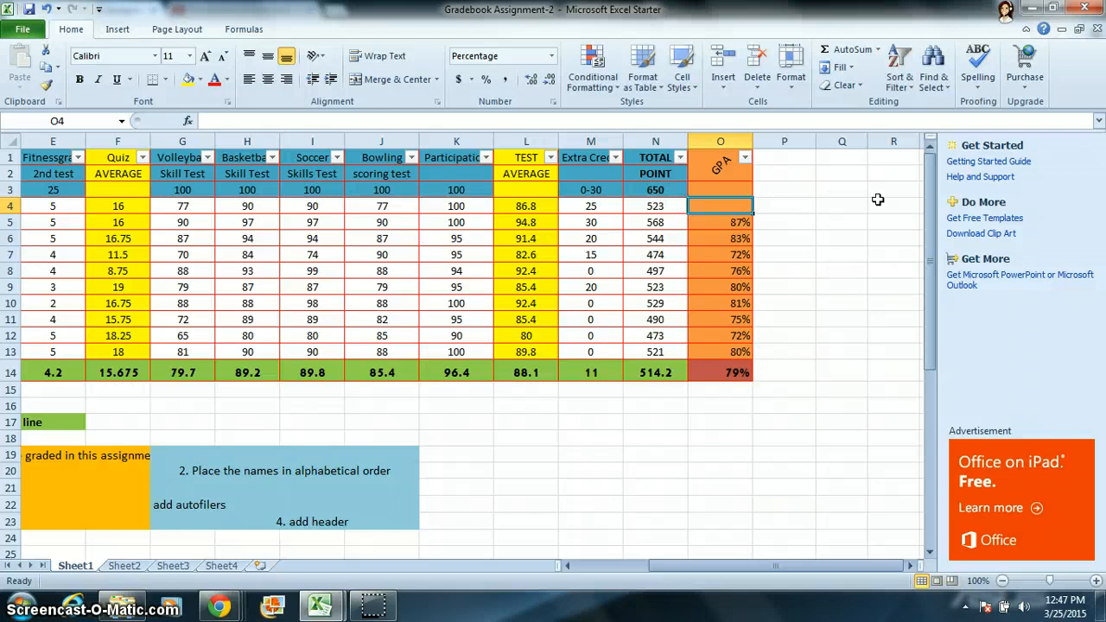
key("Up")
key("Down")
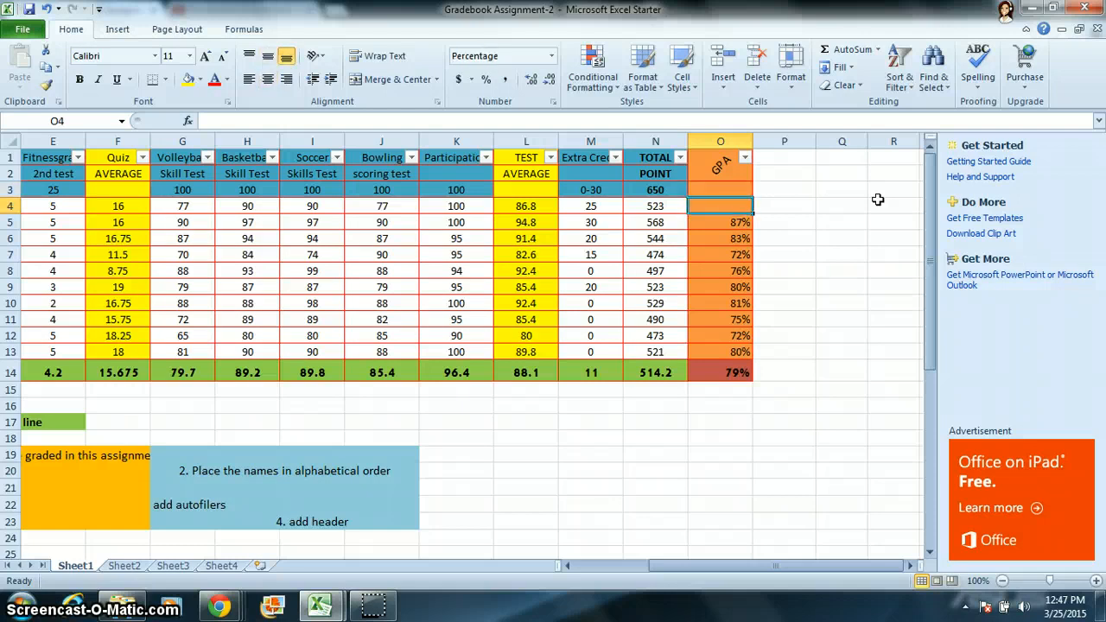
type("80")
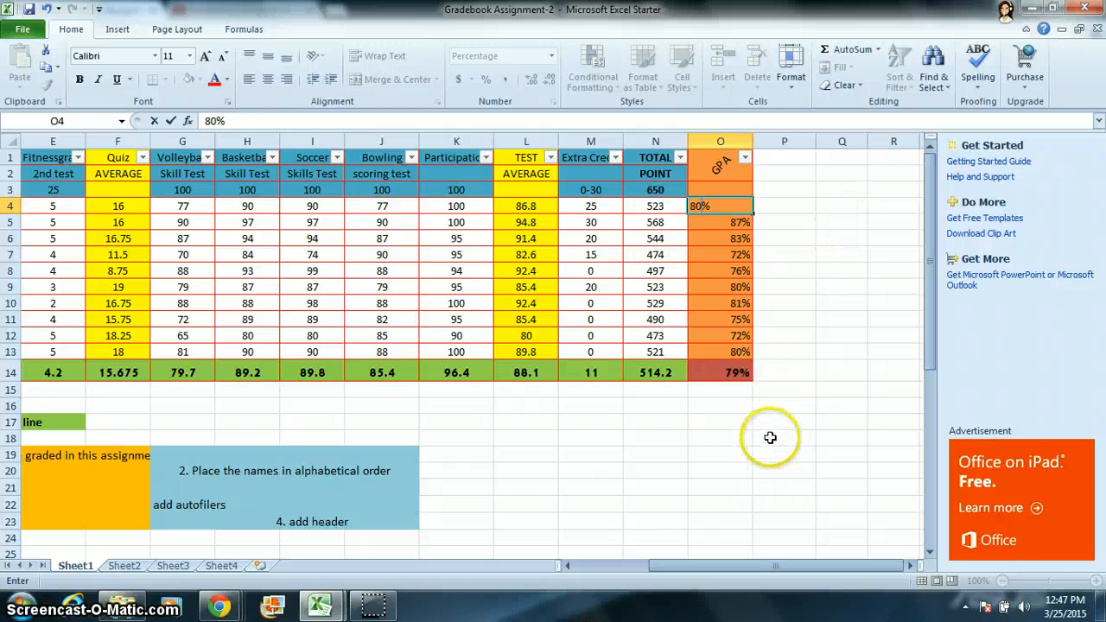
left_click(724, 417)
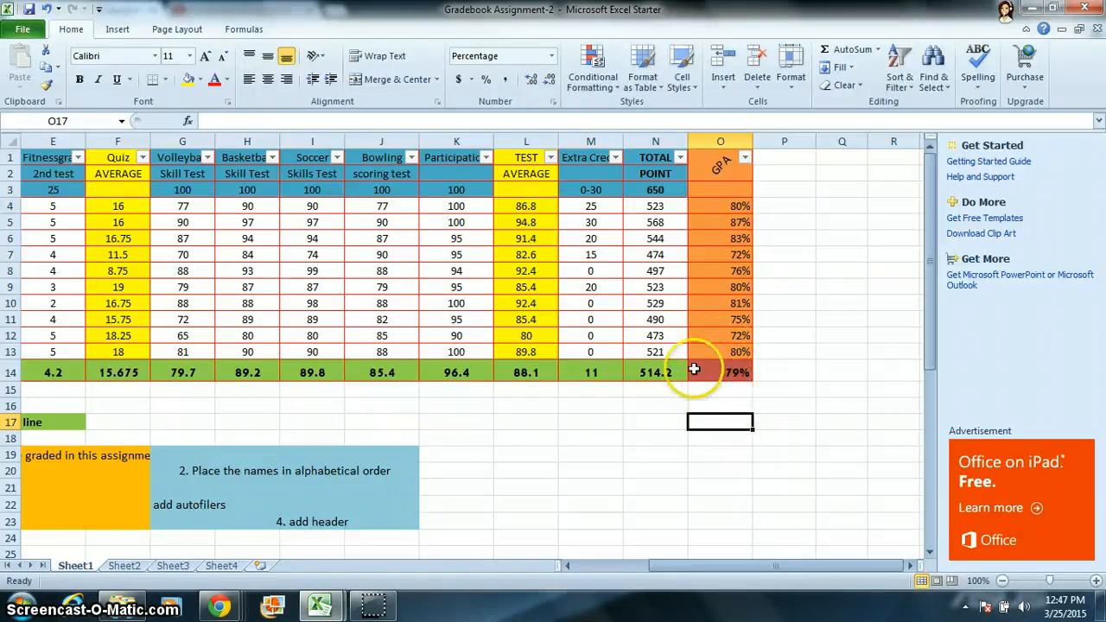
left_click_drag(931, 312, 926, 379)
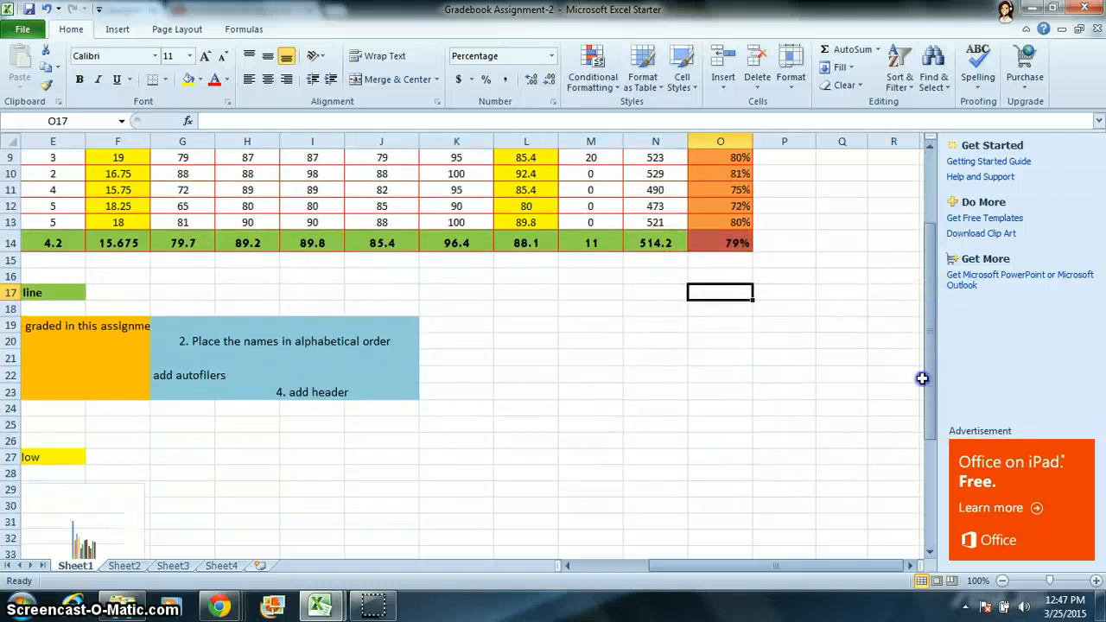
left_click(923, 378)
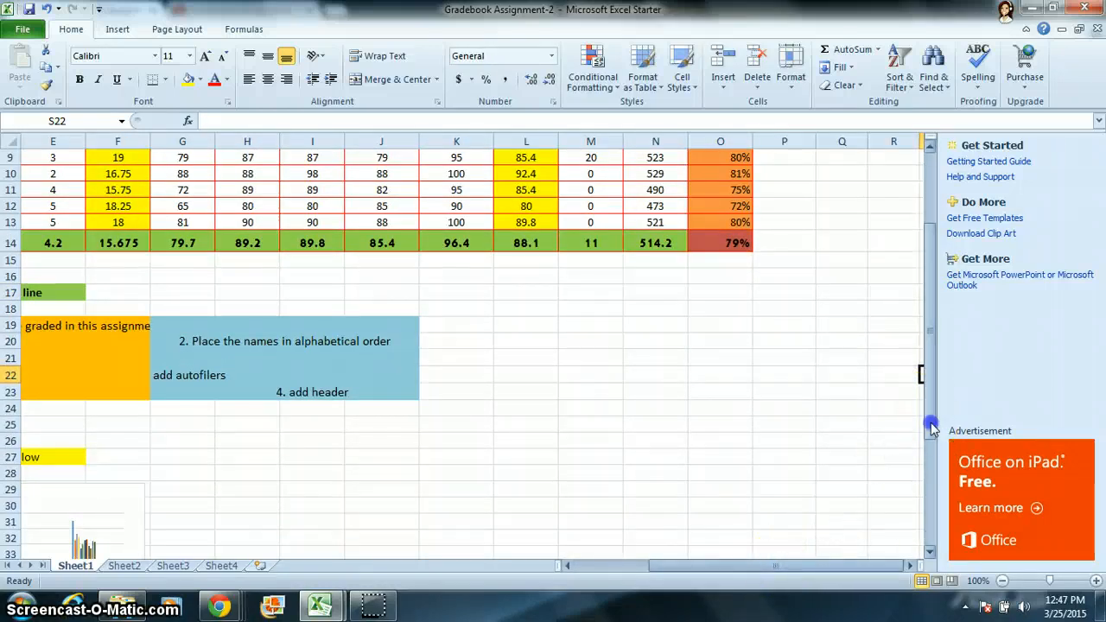
left_click_drag(931, 380, 925, 302)
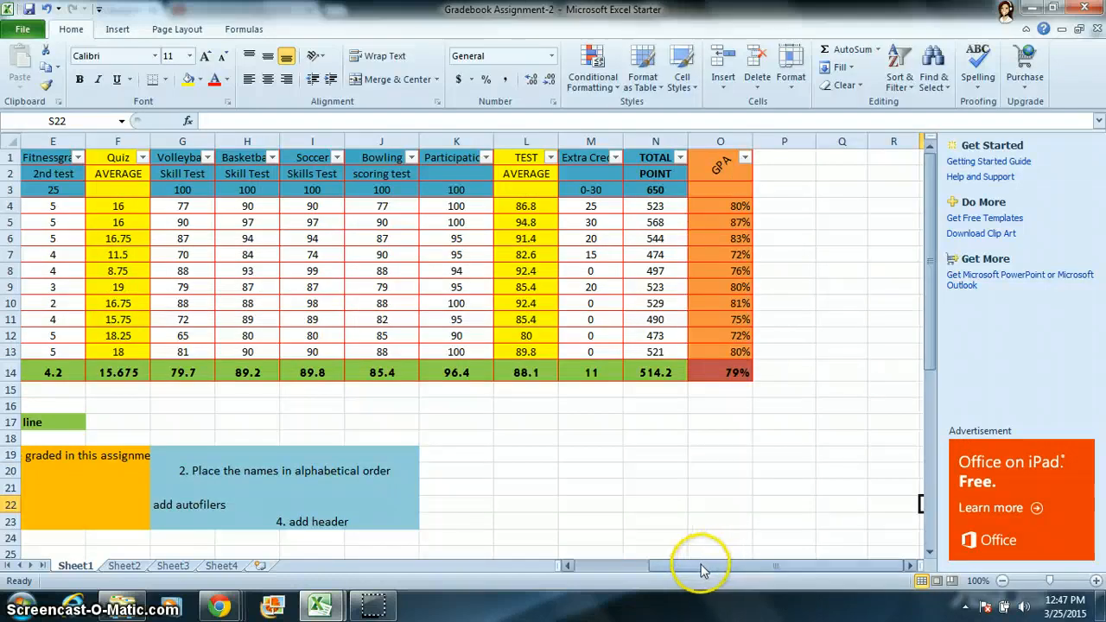
Select the whole gradebook table A1:O14 and examine its border settings in Format Cells, closing the dialog without changes
left_click_drag(701, 567, 512, 563)
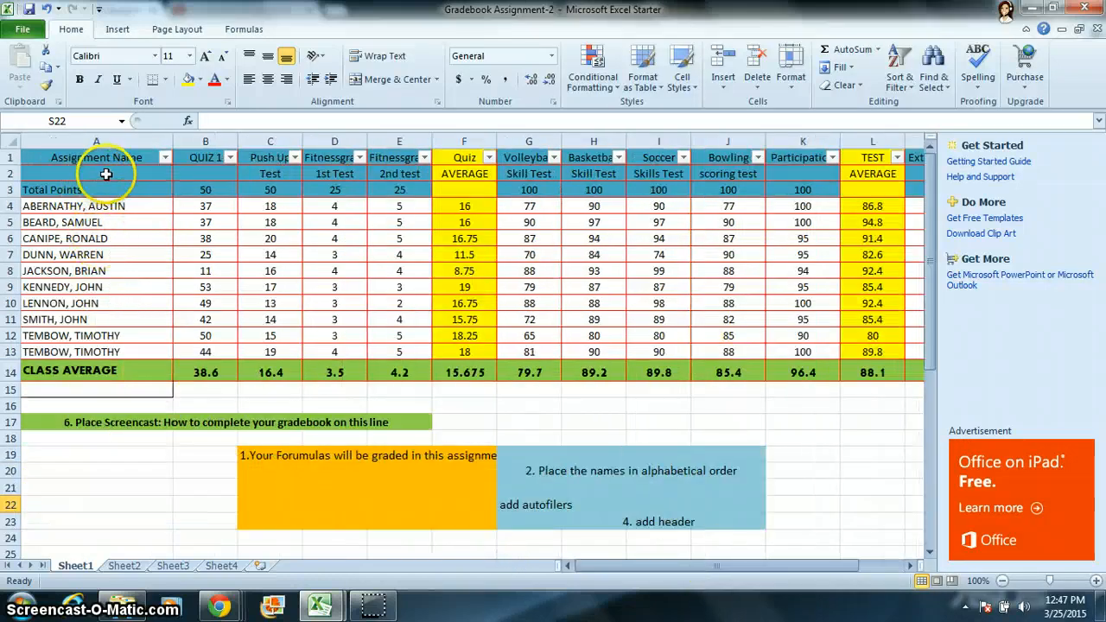
left_click_drag(87, 159, 795, 372)
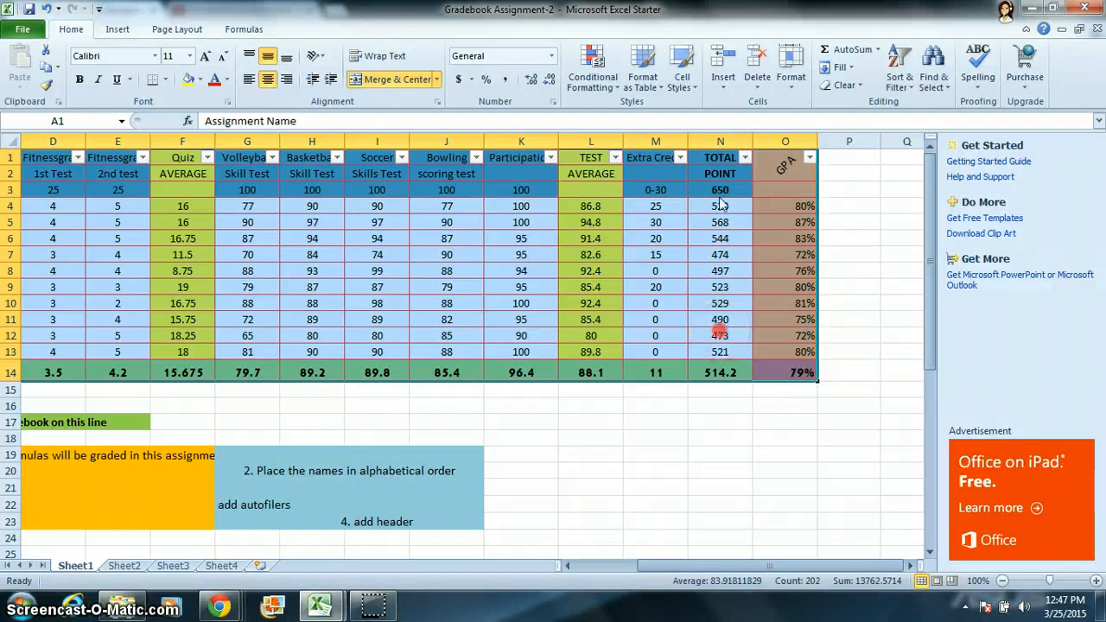
right_click(721, 330)
left_click(795, 270)
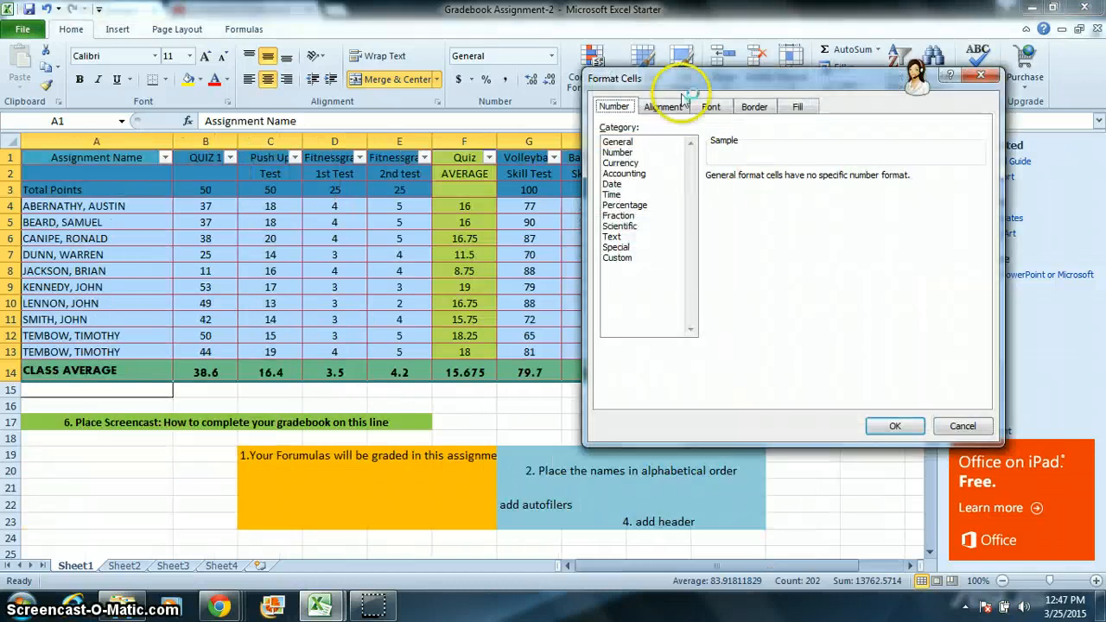
left_click(753, 107)
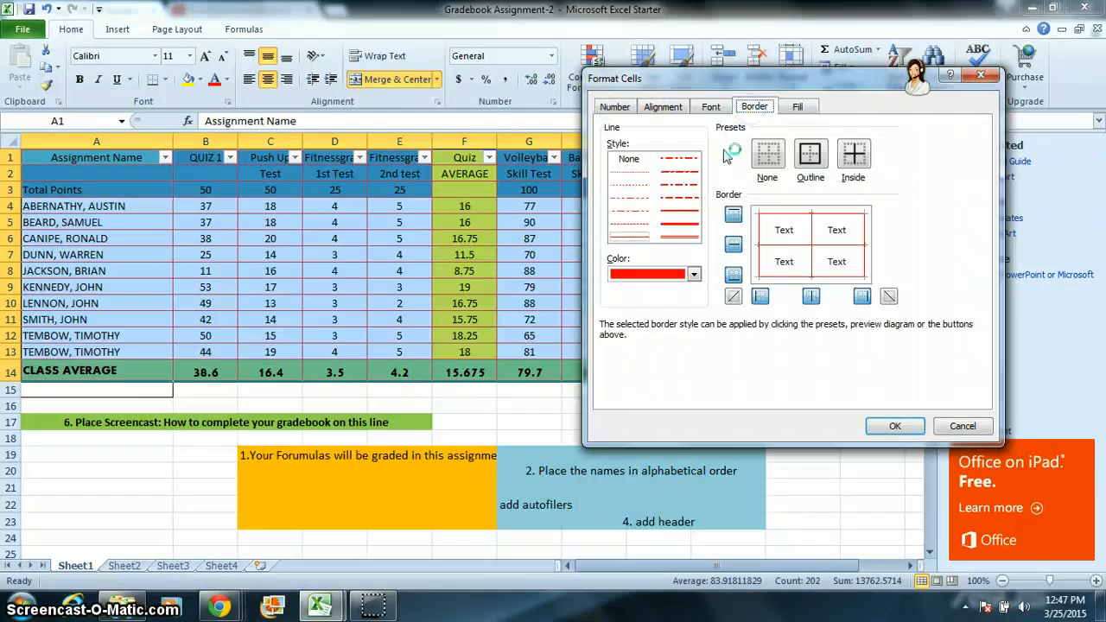
left_click(780, 211)
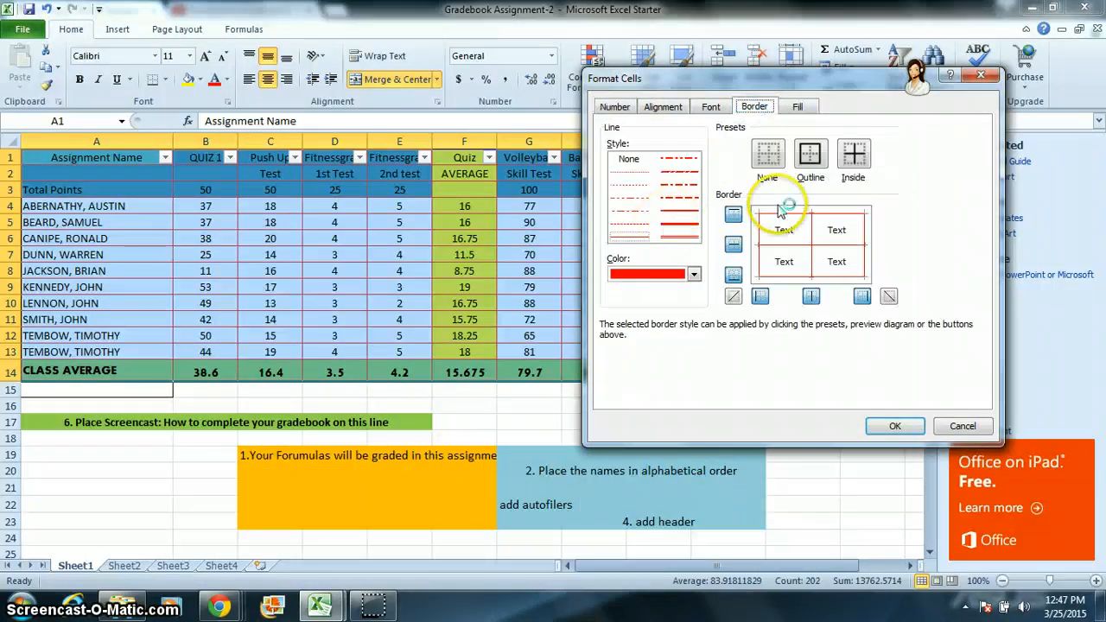
left_click(982, 76)
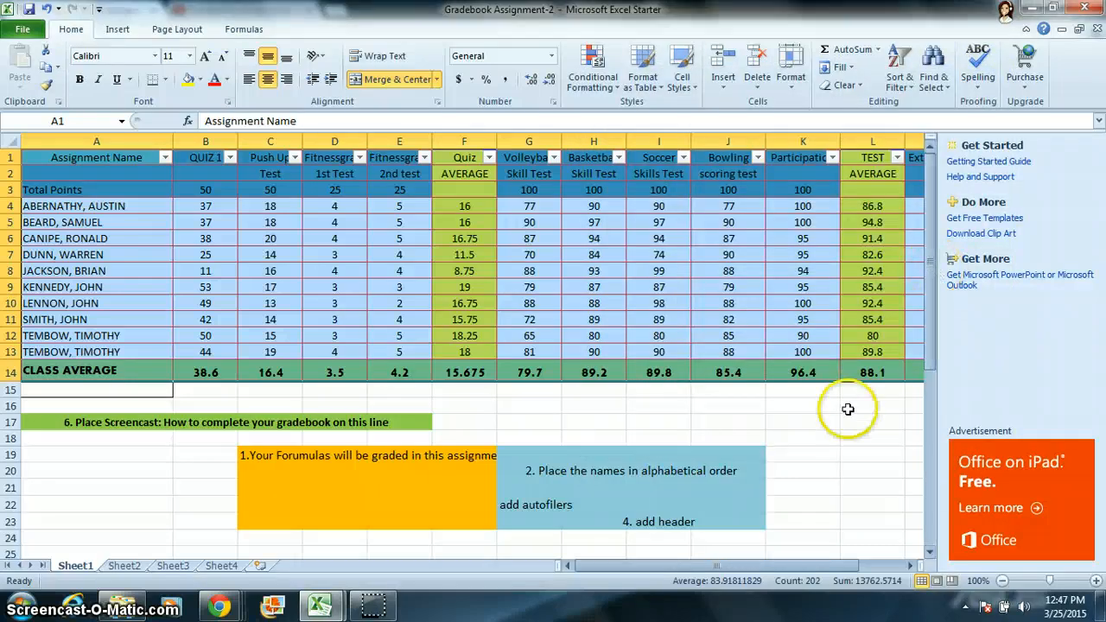
Examine the Class Averages chart placed below the gradebook
left_click(770, 567)
left_click_drag(770, 567, 867, 558)
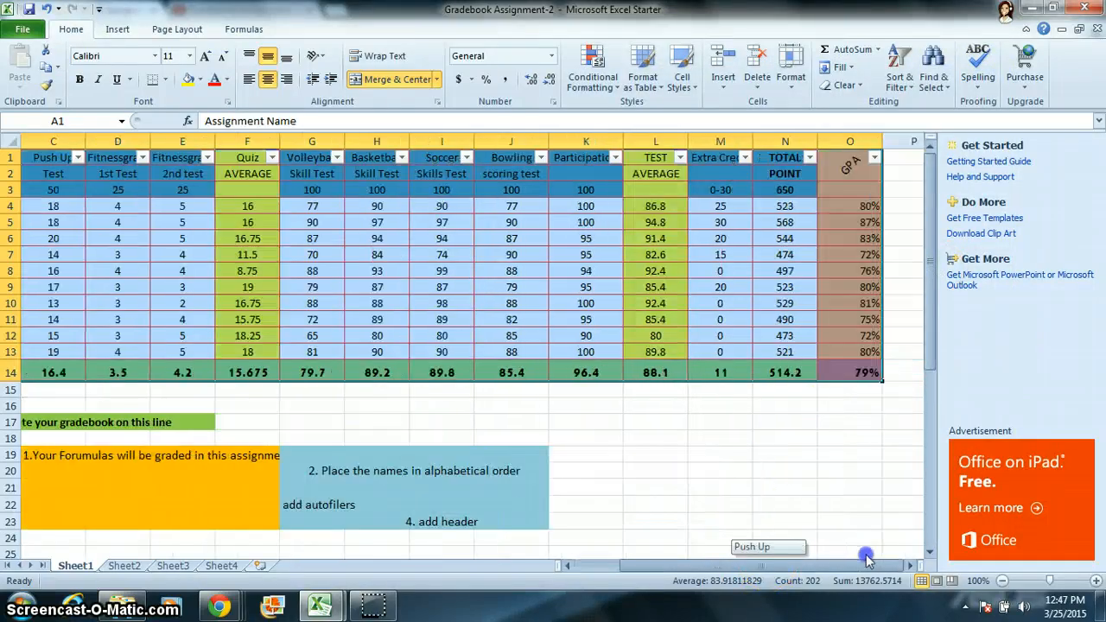
left_click(929, 348)
left_click_drag(930, 346, 909, 464)
left_click(768, 568)
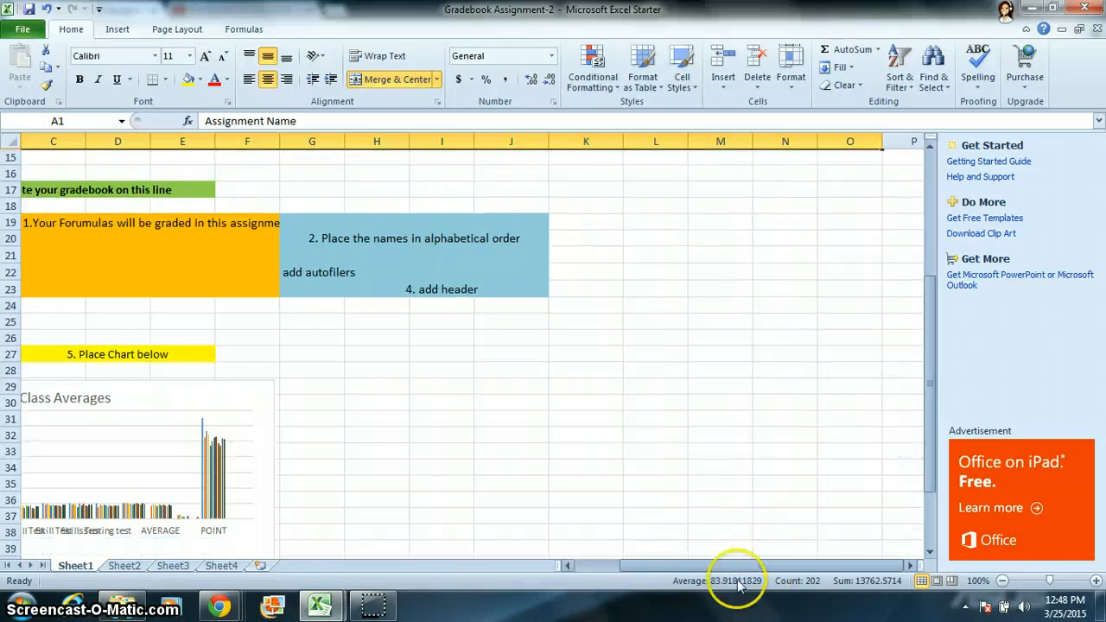
left_click_drag(734, 567, 631, 567)
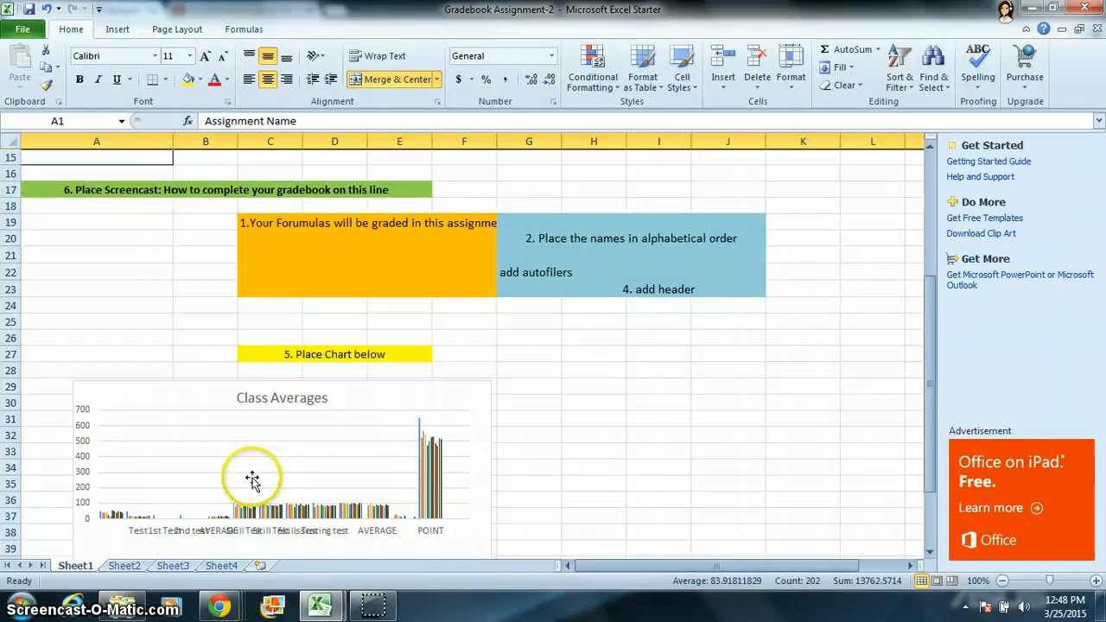
Select the Class Averages chart and examine the available column chart types, closing the gallery without choosing one
left_click(471, 460)
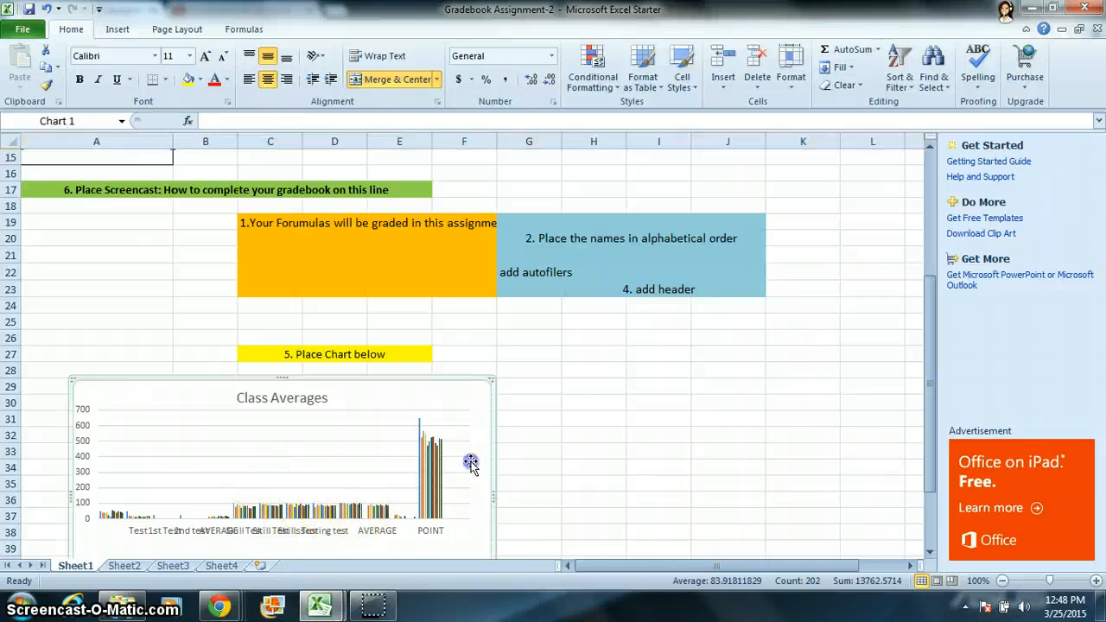
left_click(119, 31)
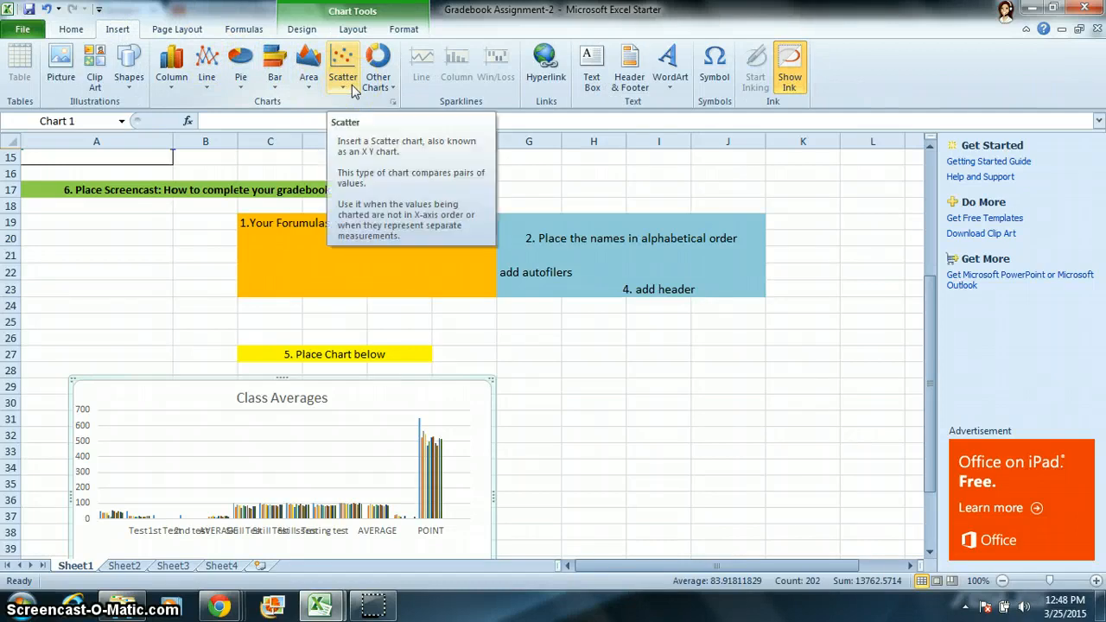
left_click(172, 65)
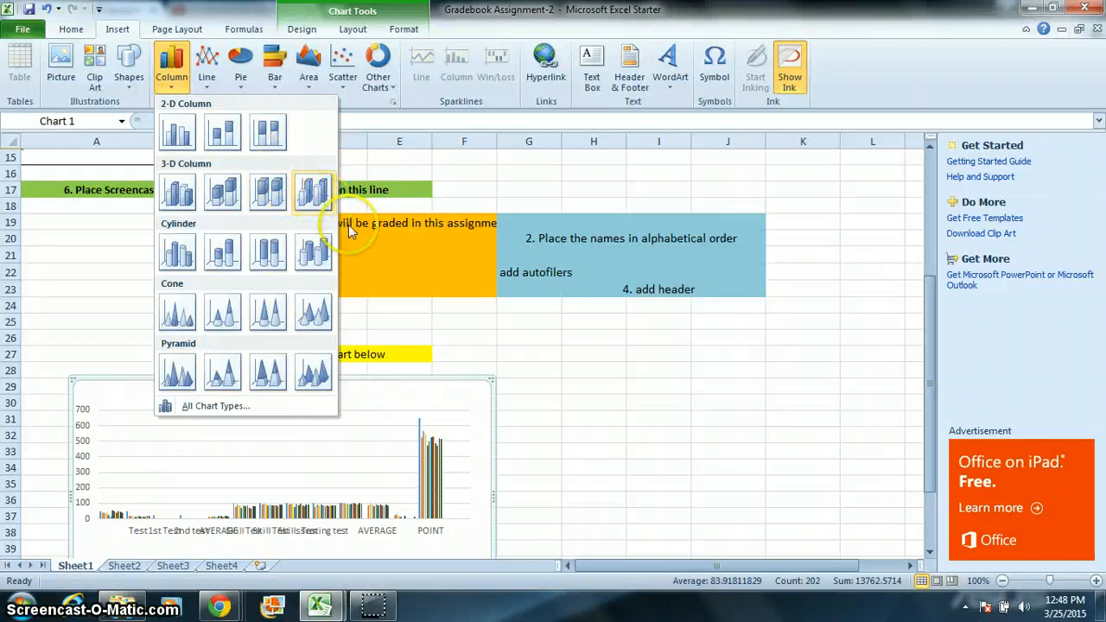
left_click(566, 377)
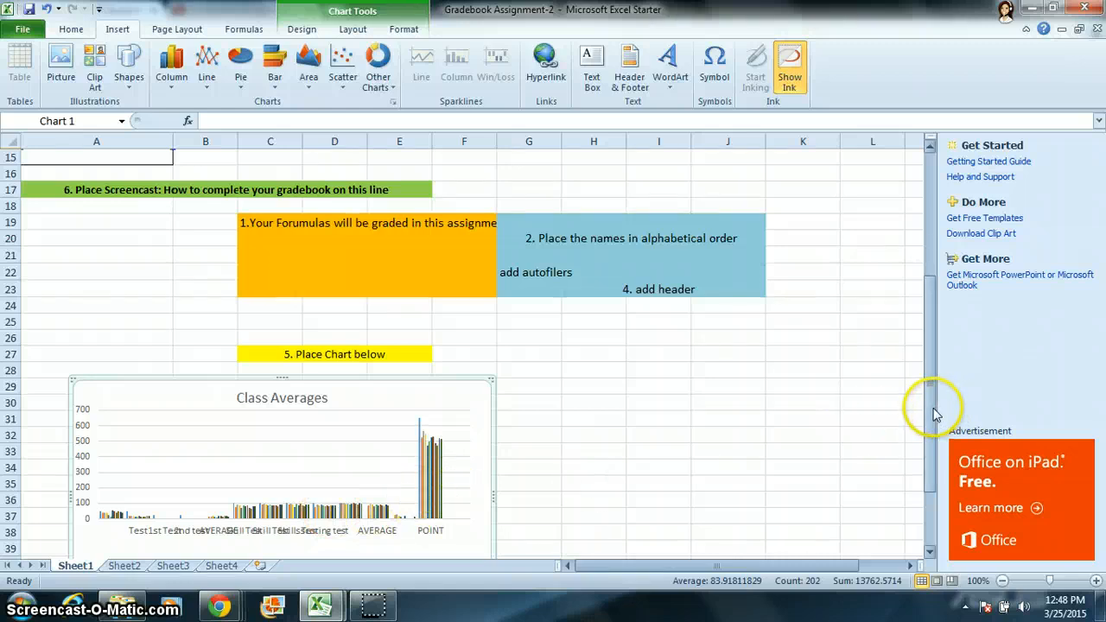
Select the gradebook's header cells in row 1, starting from Assignment Name, and examine the Sort & Filter options without applying any
left_click_drag(932, 405, 899, 286)
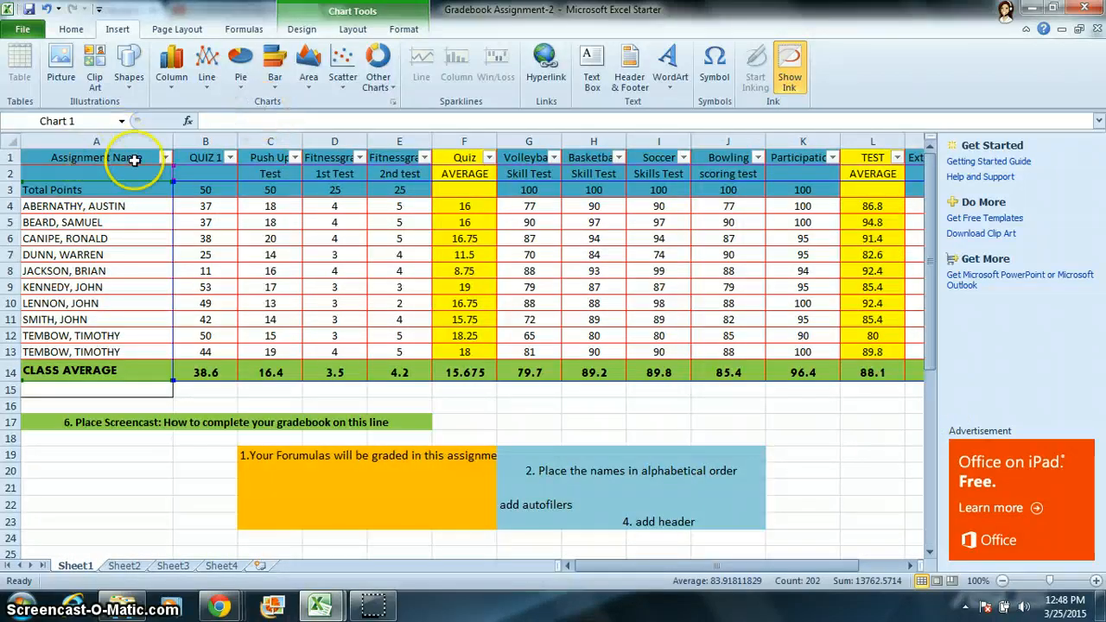
left_click(145, 158)
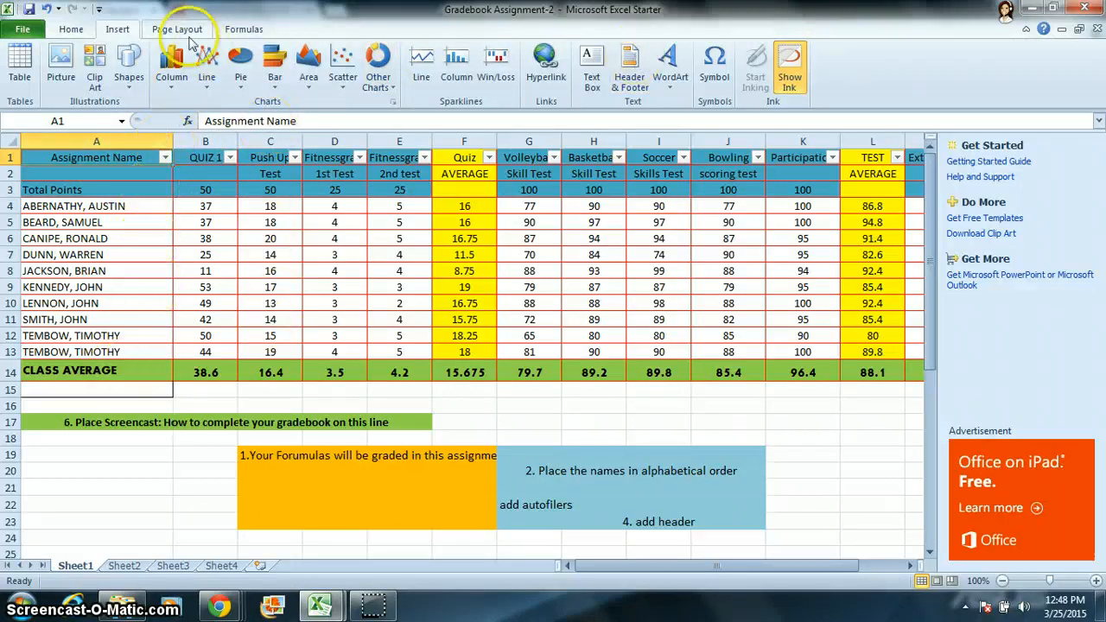
left_click(67, 31)
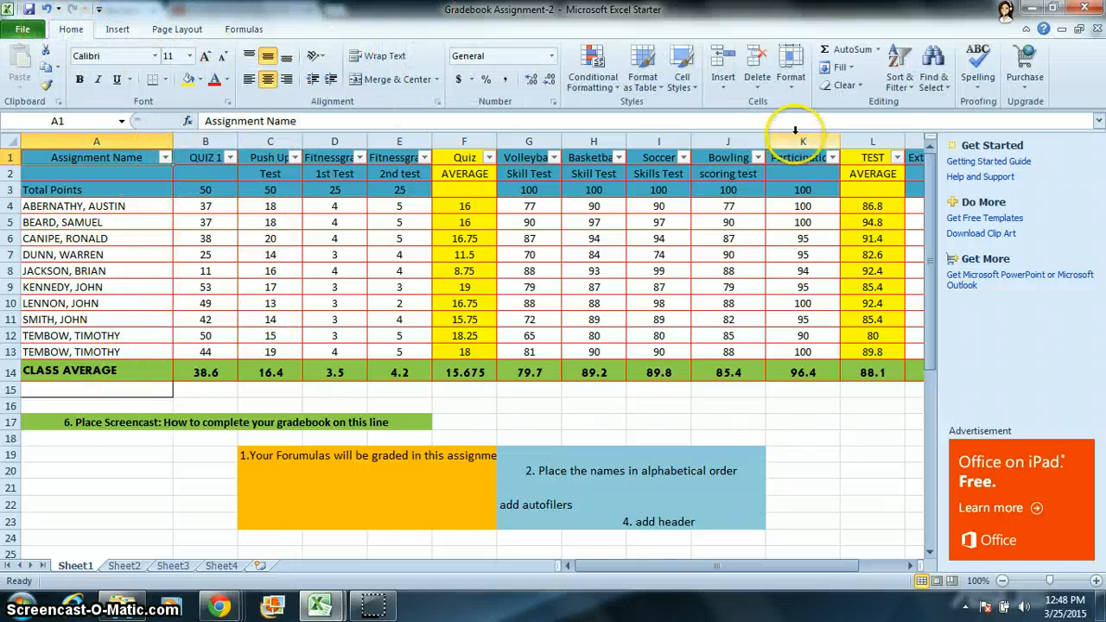
left_click(908, 96)
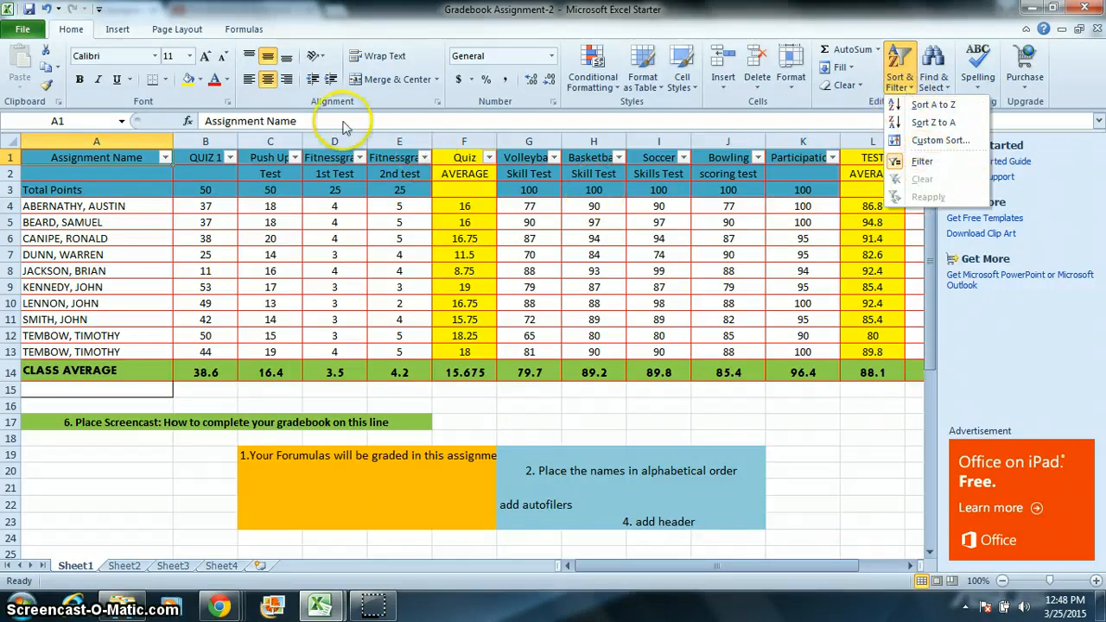
left_click(124, 160)
left_click_drag(154, 160, 318, 153)
left_click_drag(422, 156, 888, 154)
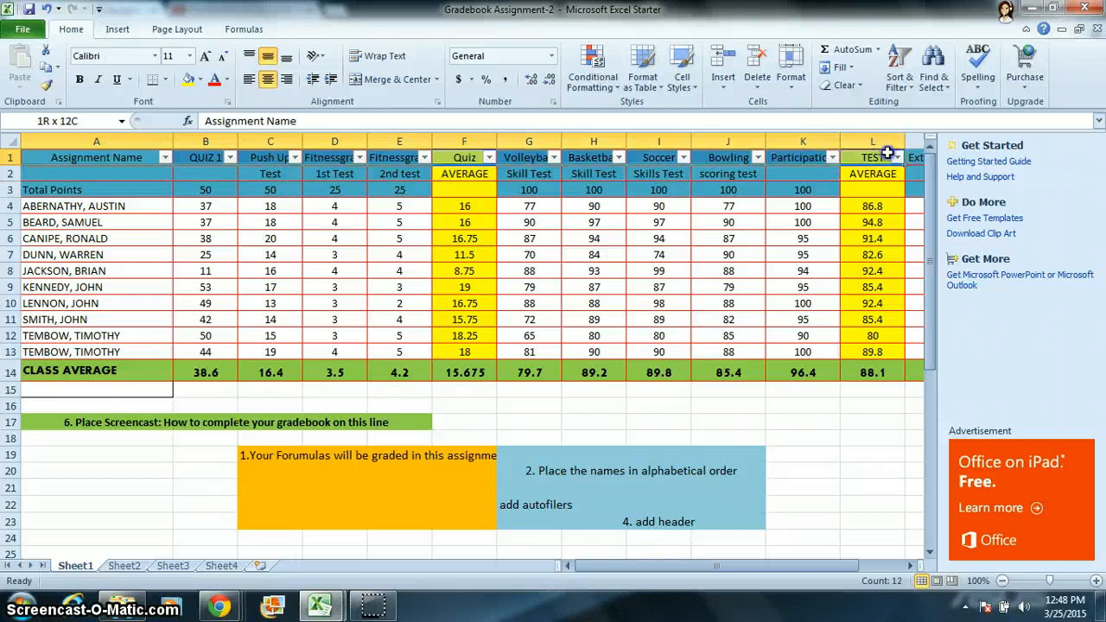
left_click(900, 74)
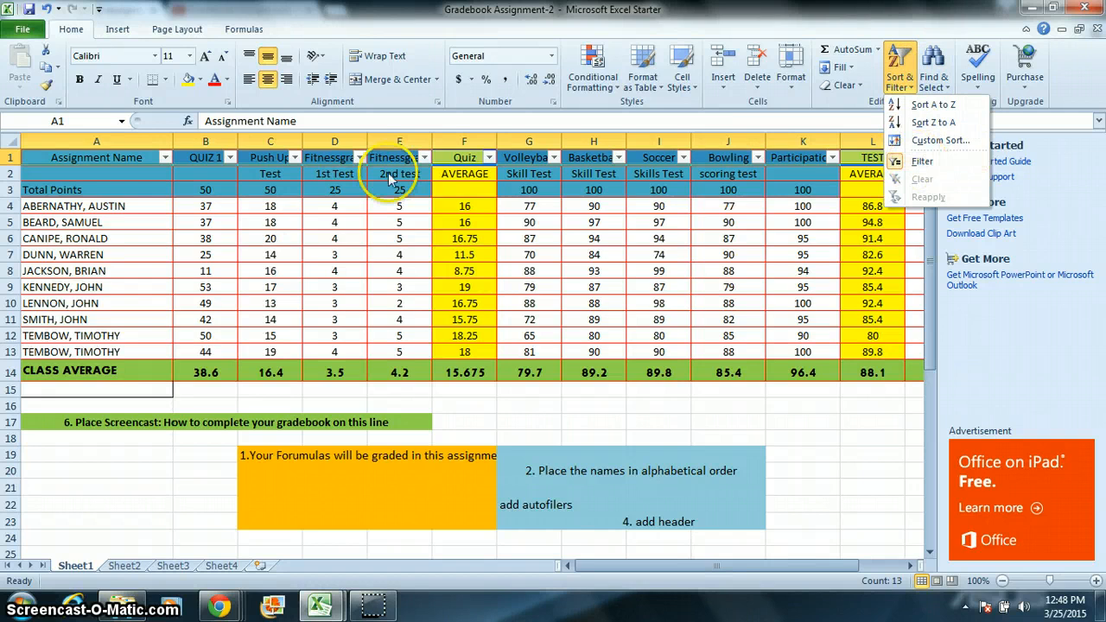
left_click(74, 519)
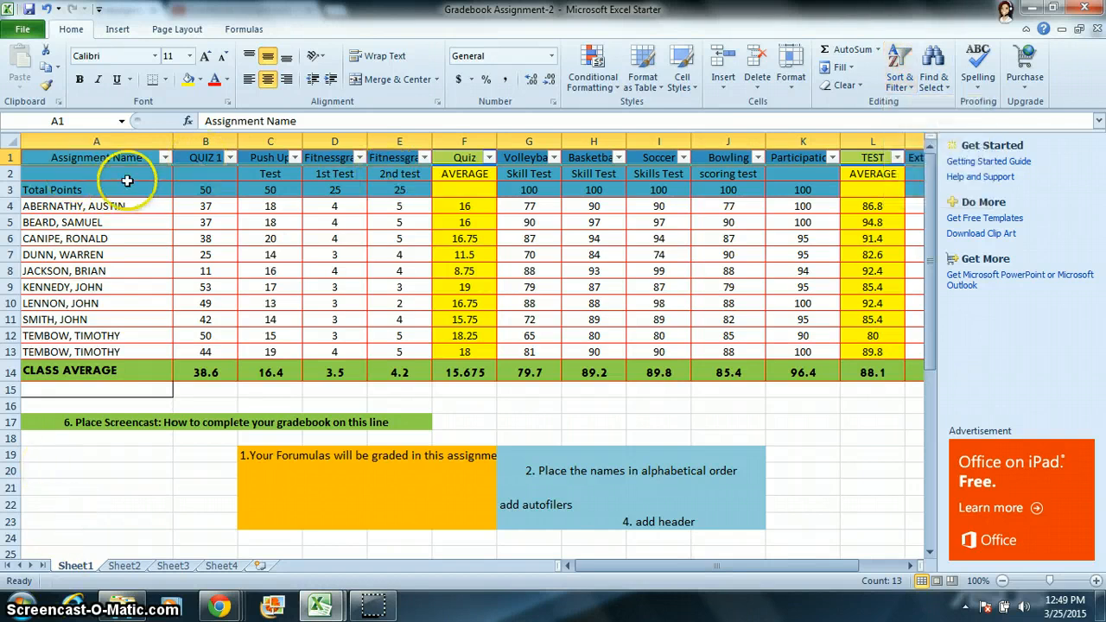
Filter the Assignment Name column so that only the CLASS AVERAGE row is shown
left_click(165, 158)
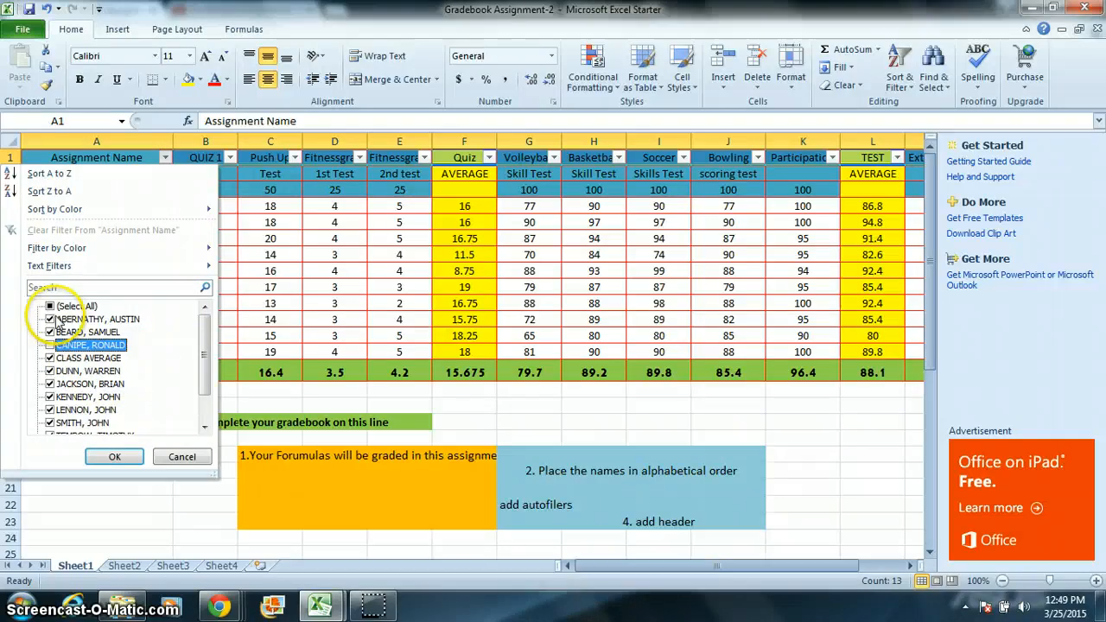
left_click(51, 319)
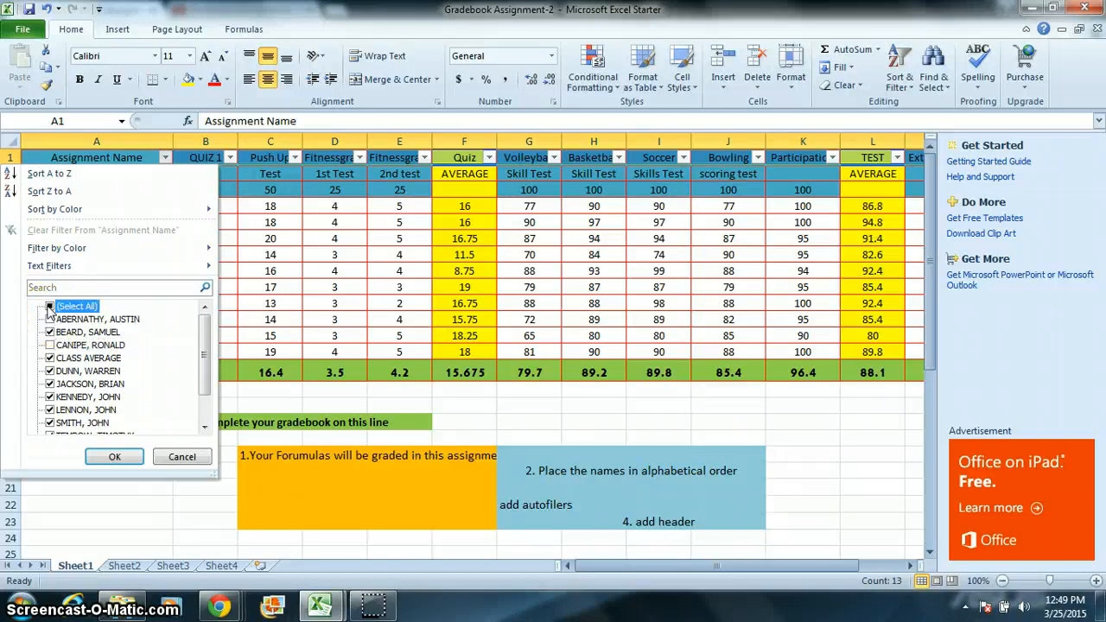
left_click(49, 358)
left_click(121, 457)
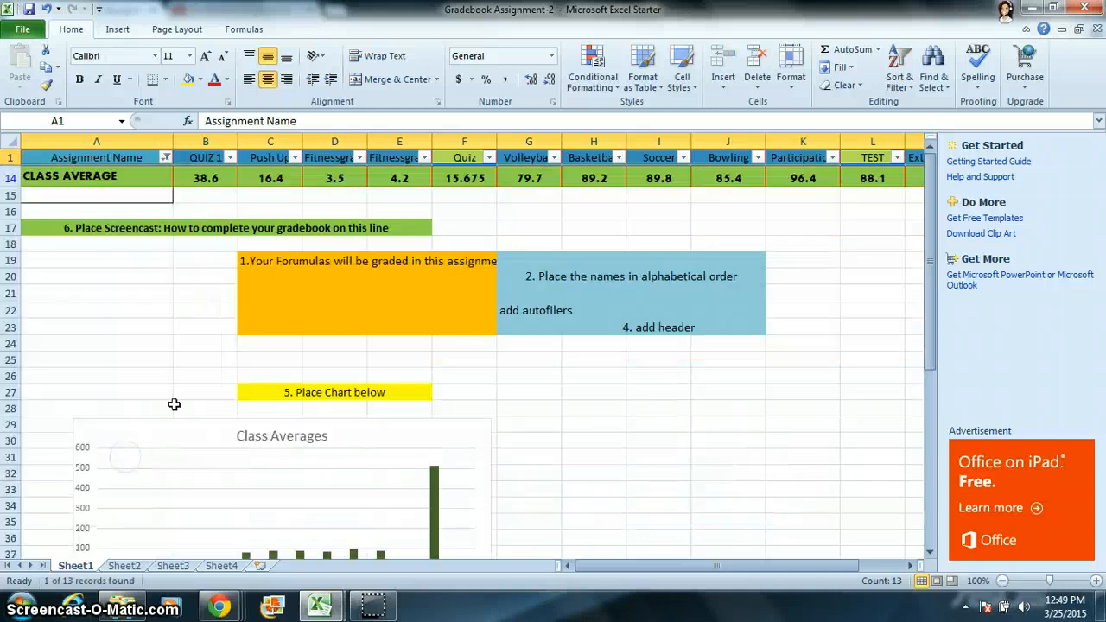
Show all gradebook rows again by reselecting every entry in the Assignment Name filter
left_click(164, 161)
left_click(50, 306)
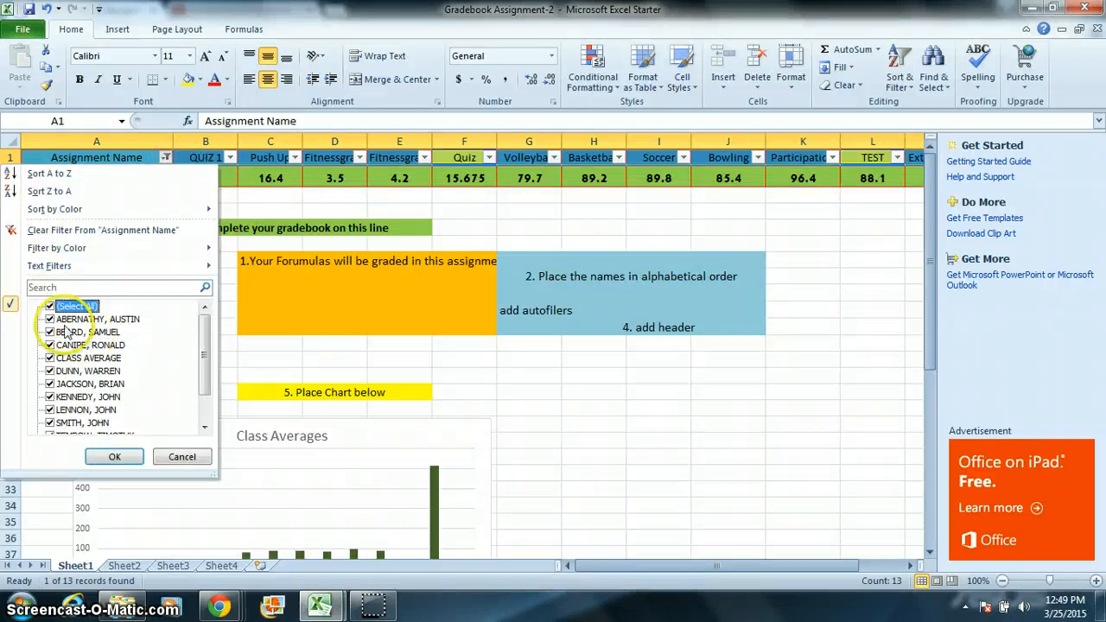
left_click(93, 455)
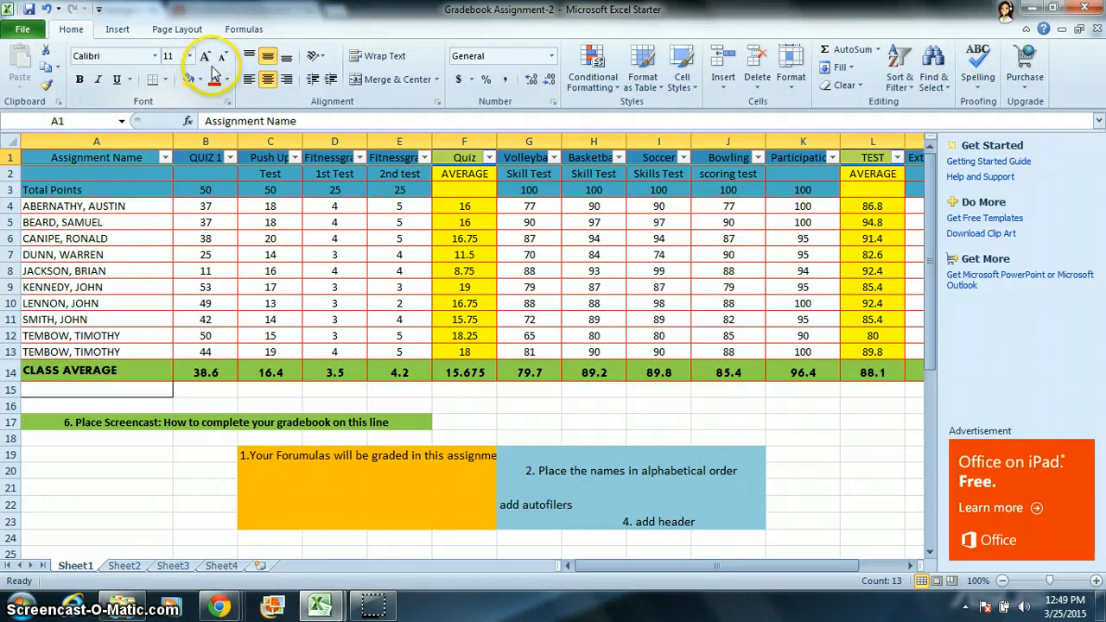
Open the worksheet's page header for editing, examine its centre and right sections, and leave header editing
left_click(177, 29)
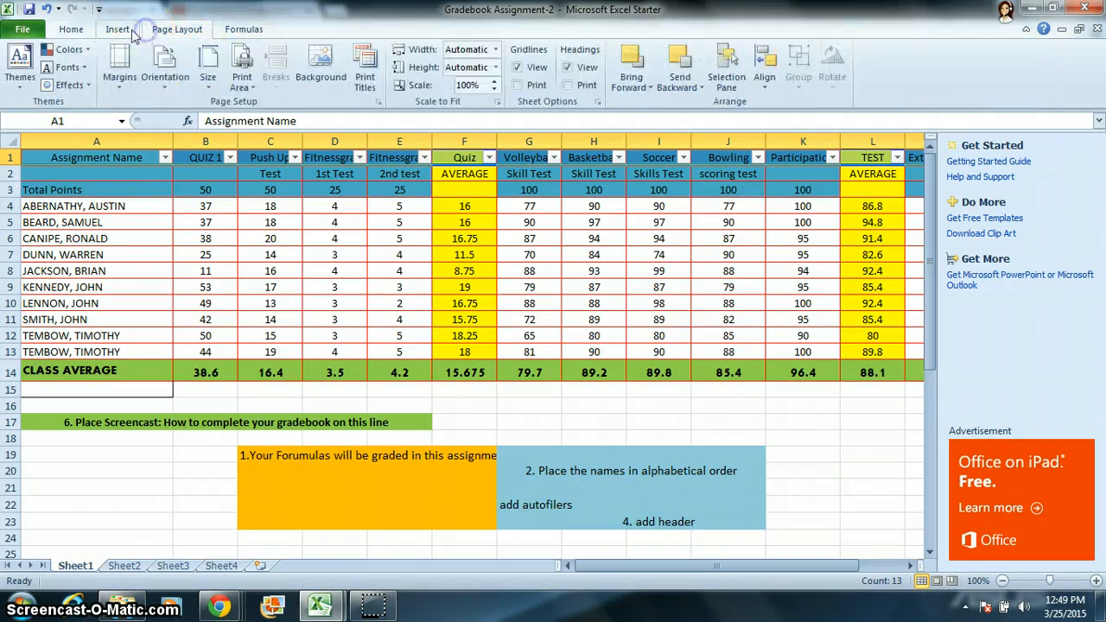
left_click(119, 29)
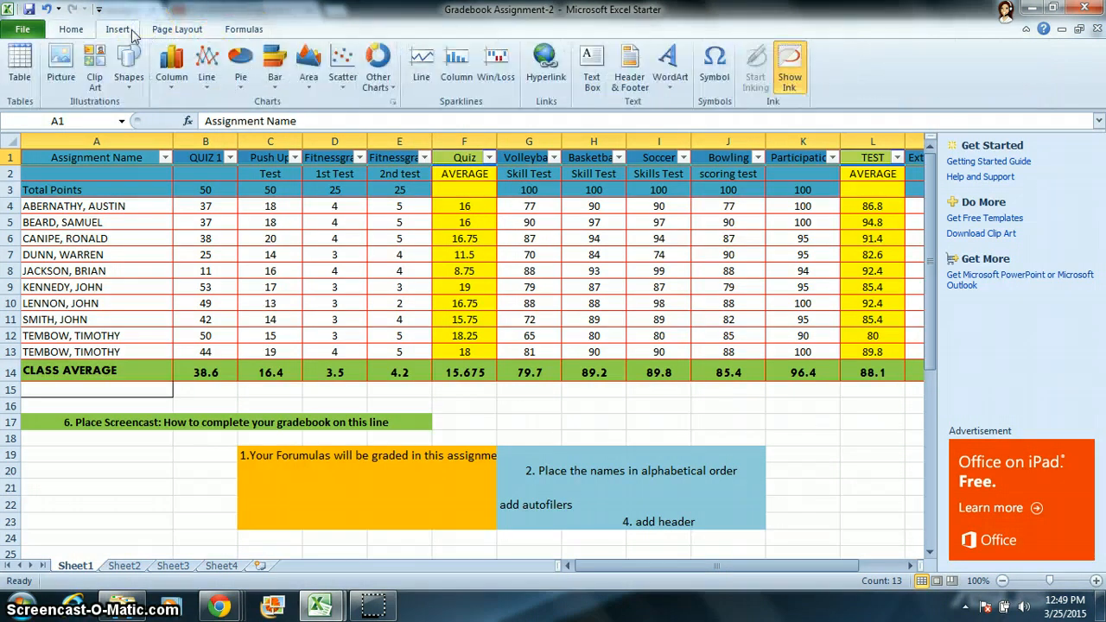
left_click(631, 69)
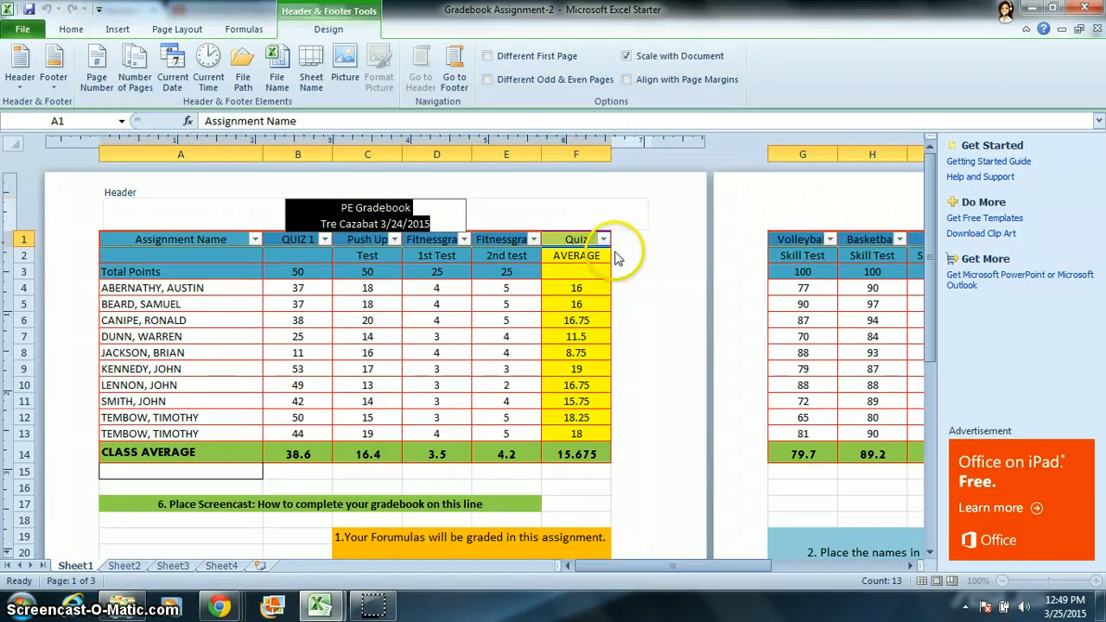
left_click(602, 216)
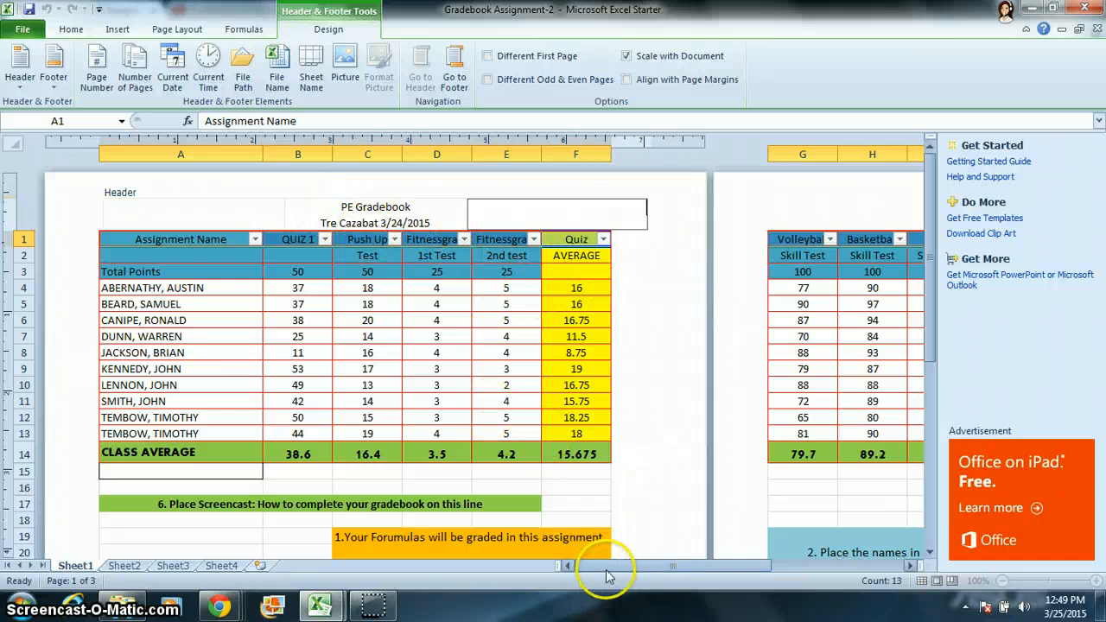
left_click_drag(608, 567, 571, 586)
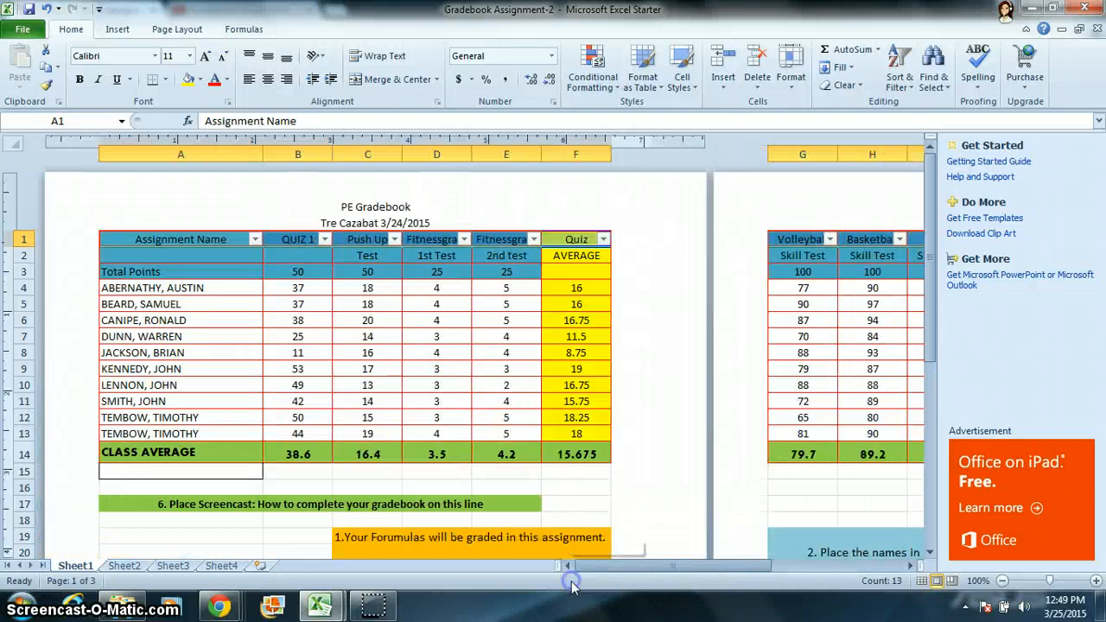